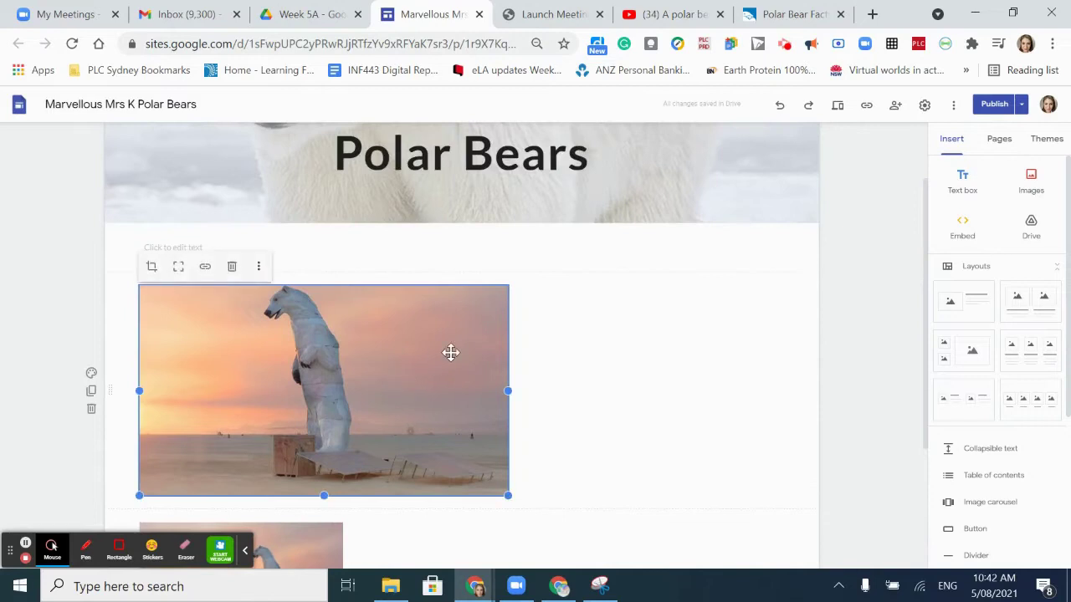
Delete the large polar bear image and fill the empty text box above the remaining image with placeholder text "hhs;ajjs;fj'sfafs".
left_click(231, 266)
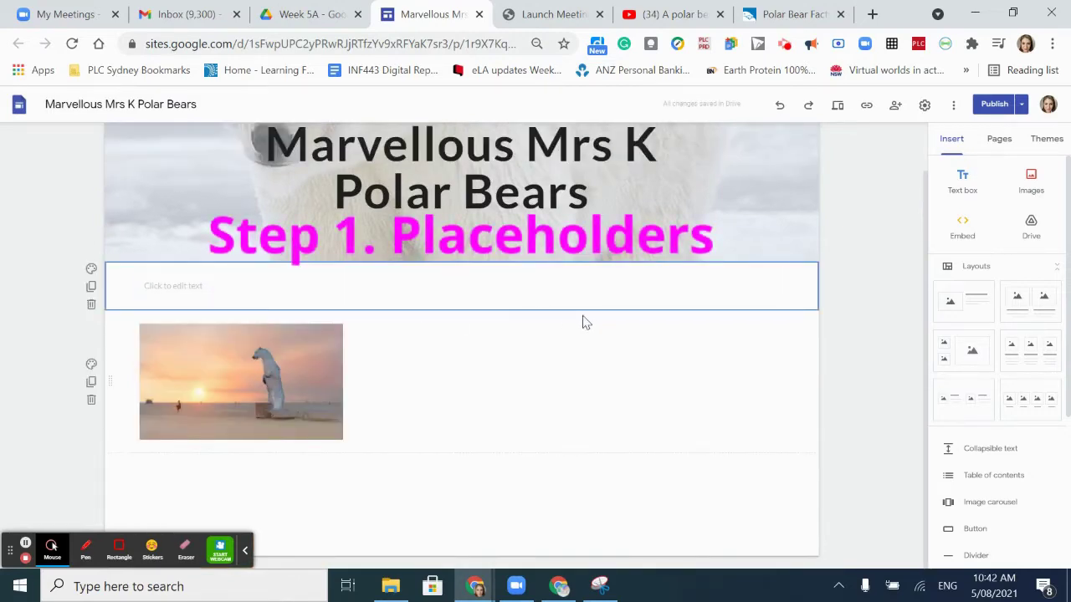
left_click(171, 283)
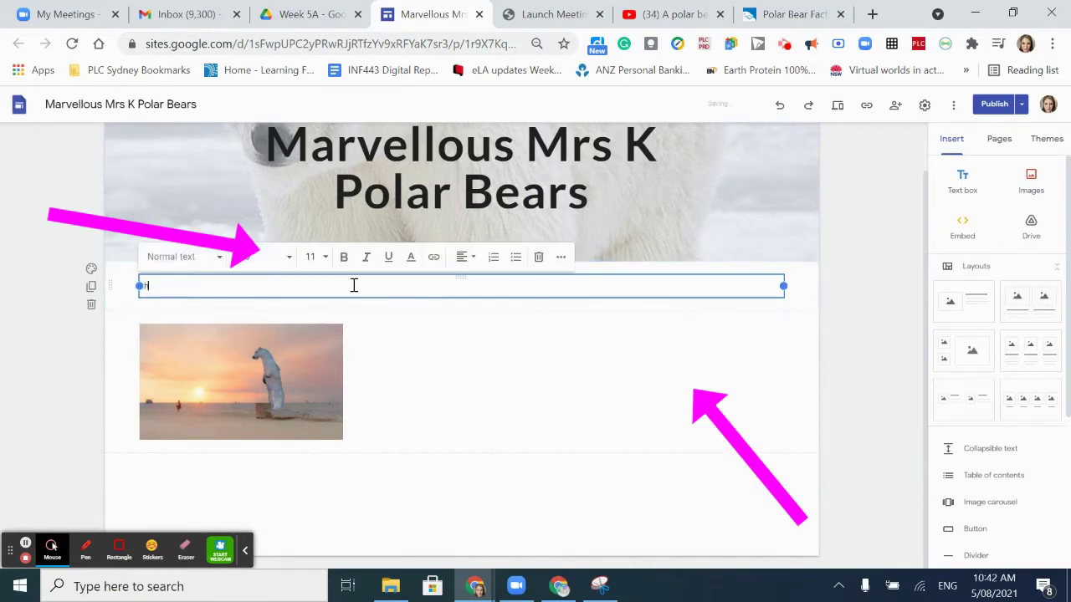
type("hhs;ajjs;fj'sfafs")
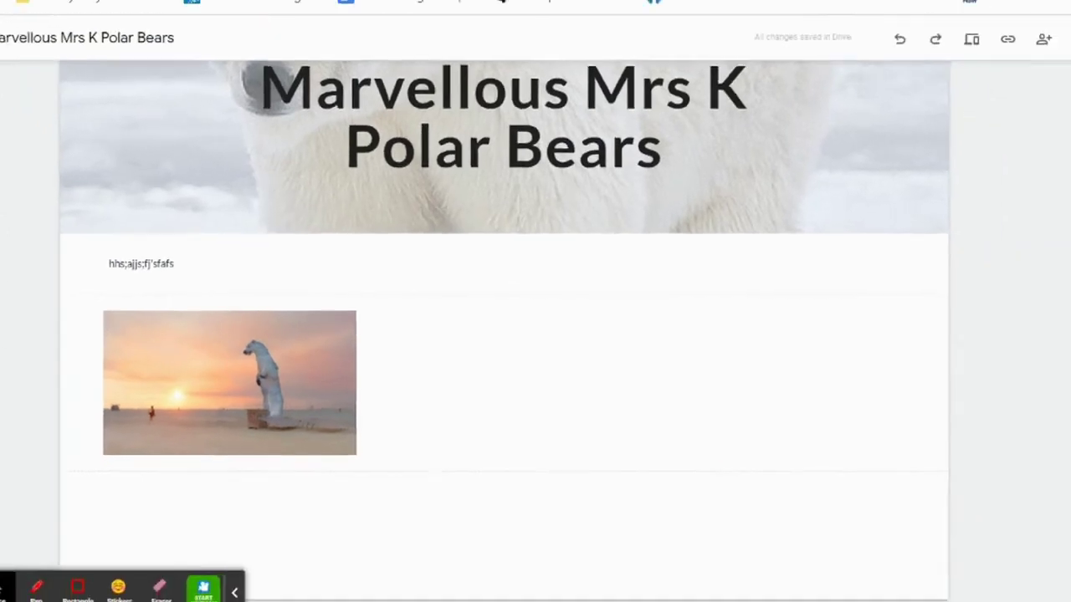
Insert a text box beside the sunset polar bear image and place the cursor in it.
left_click(963, 189)
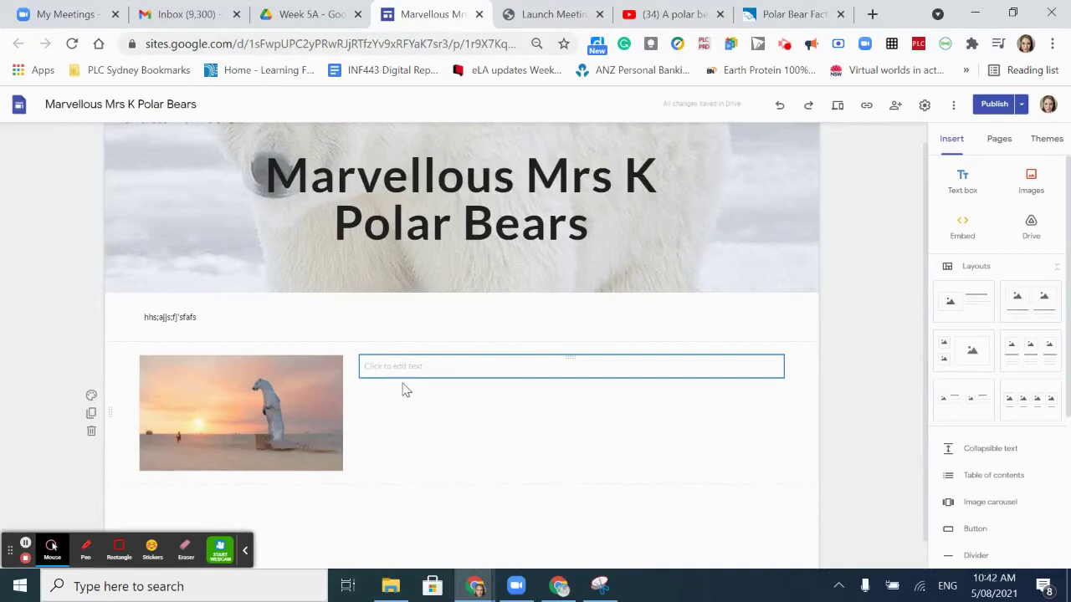
left_click(389, 366)
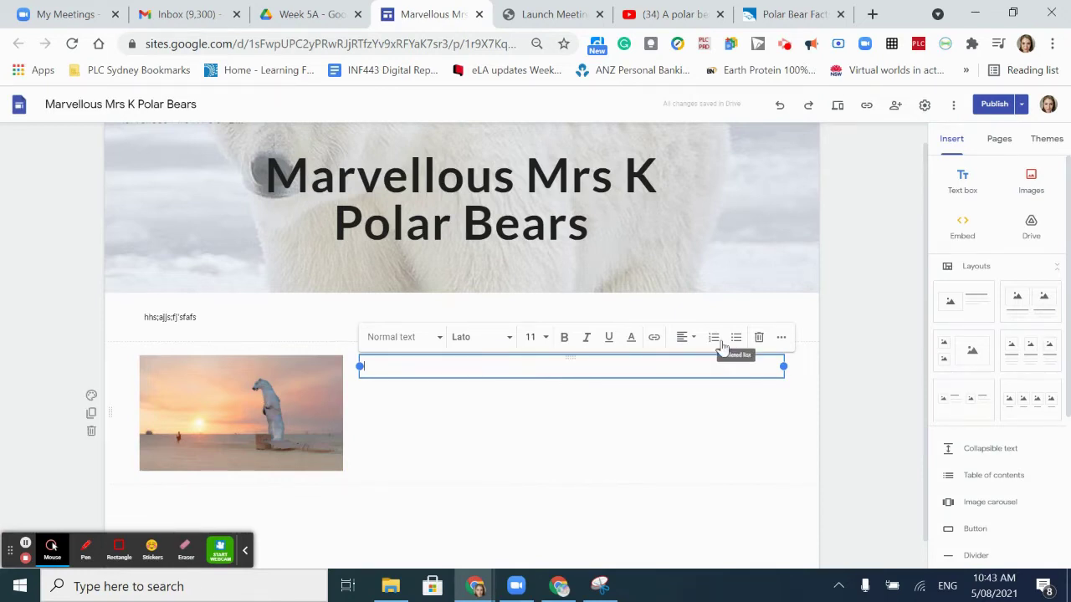
Switch to Google Drive and open the document "Copy of Yr 5 Week 5A" from the Week 5A folder.
left_click(282, 15)
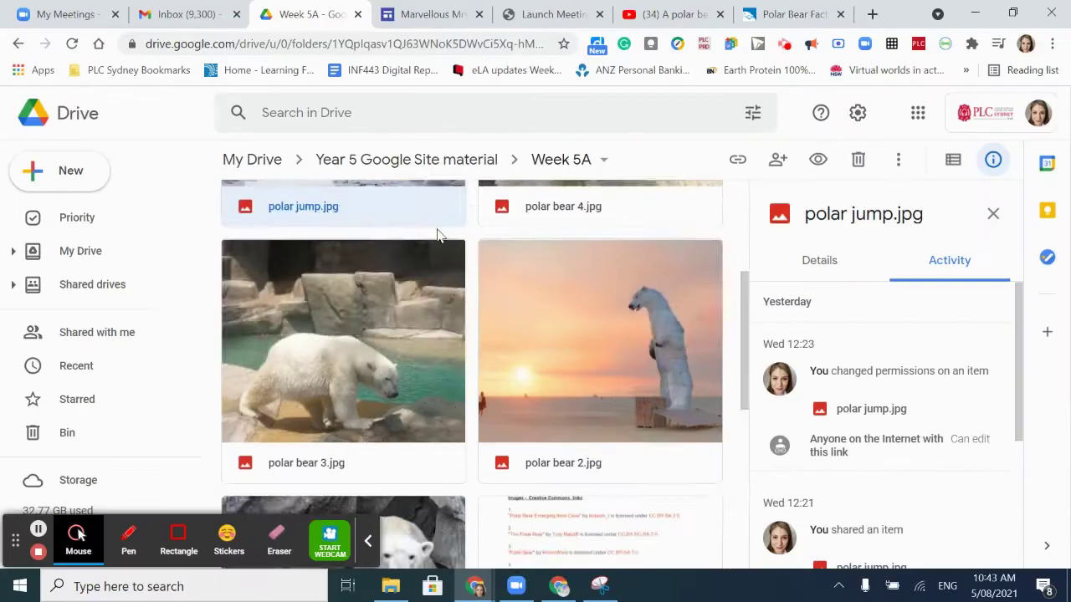
scroll(447, 232, "down", 6)
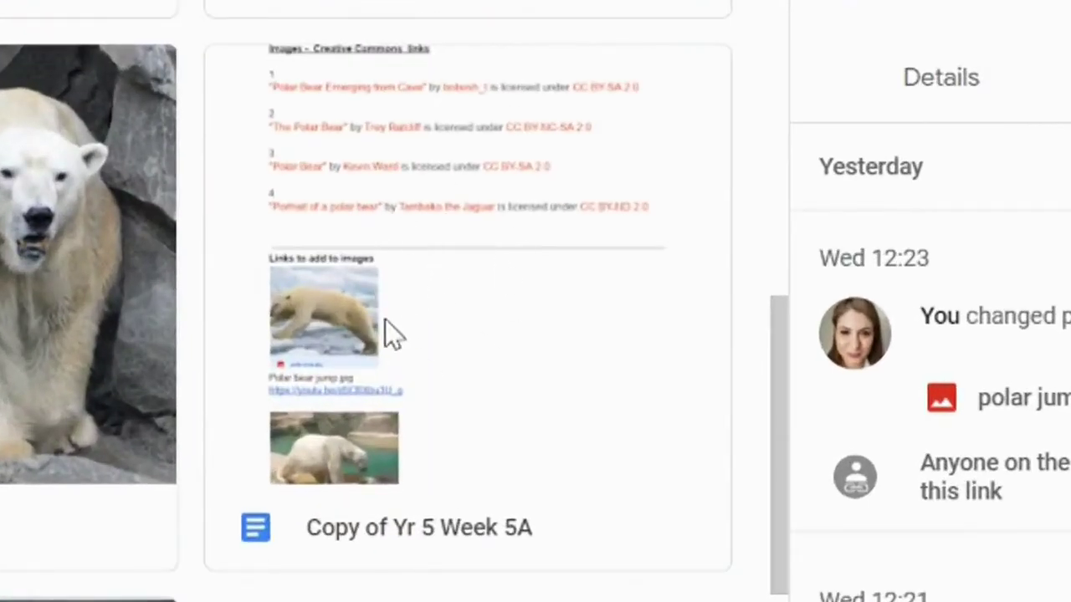
double_click(418, 526)
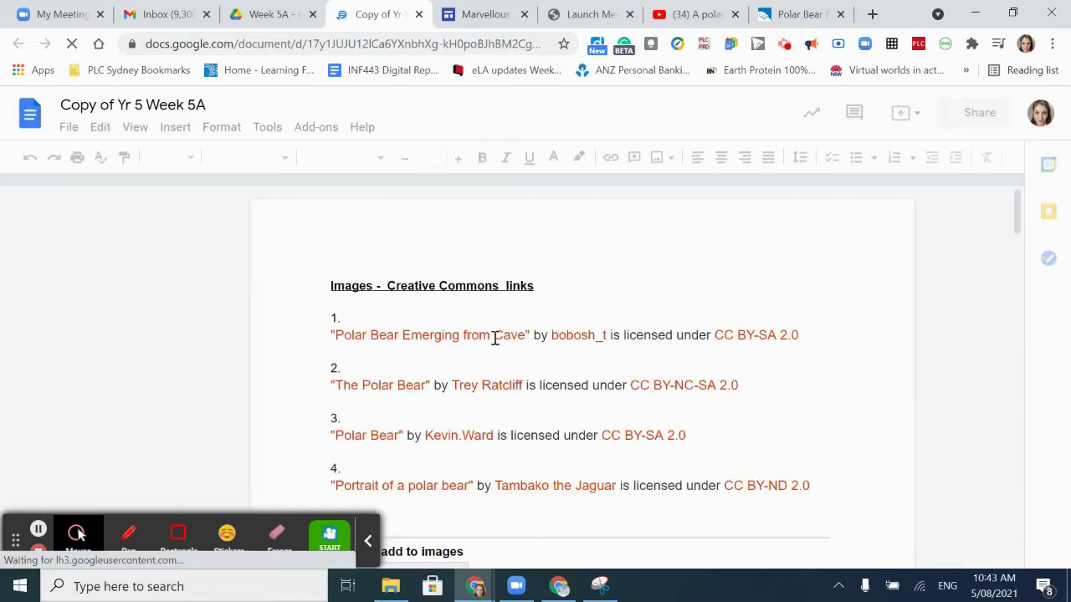
Review the document's Creative Commons credits, image links, alt text, videos to embed and Polar Bear Remix sections.
scroll(468, 347, "down", 2)
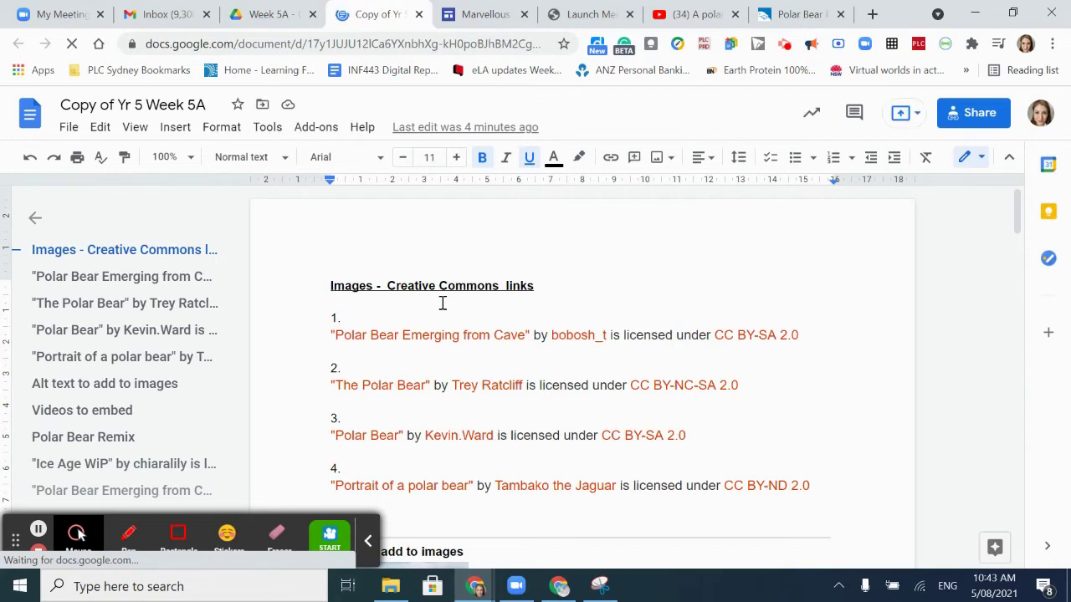
scroll(476, 275, "down", 2)
scroll(474, 272, "up", 2)
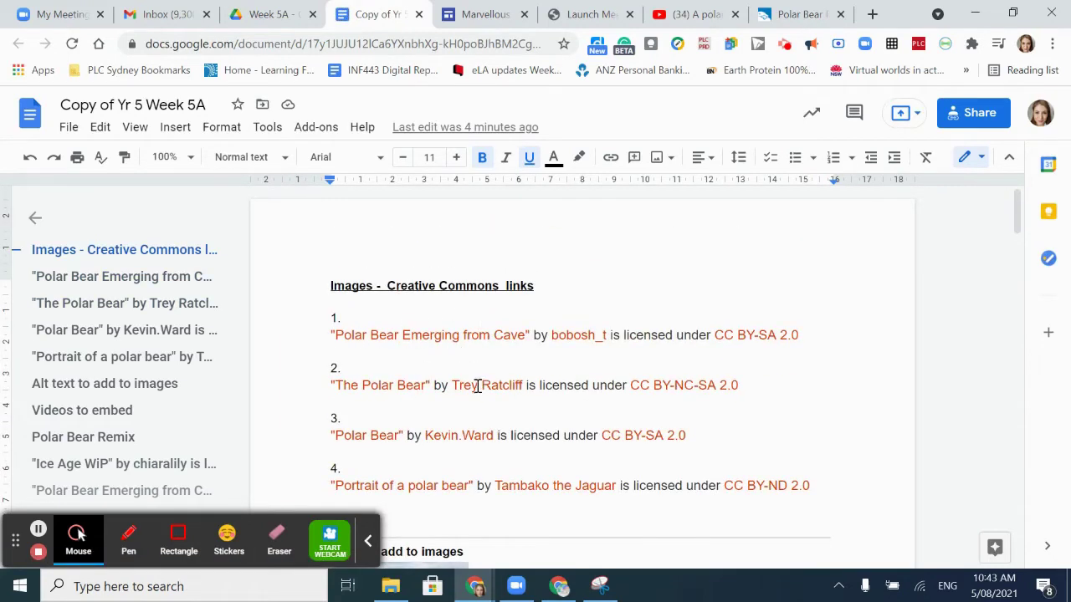
scroll(478, 385, "down", 4)
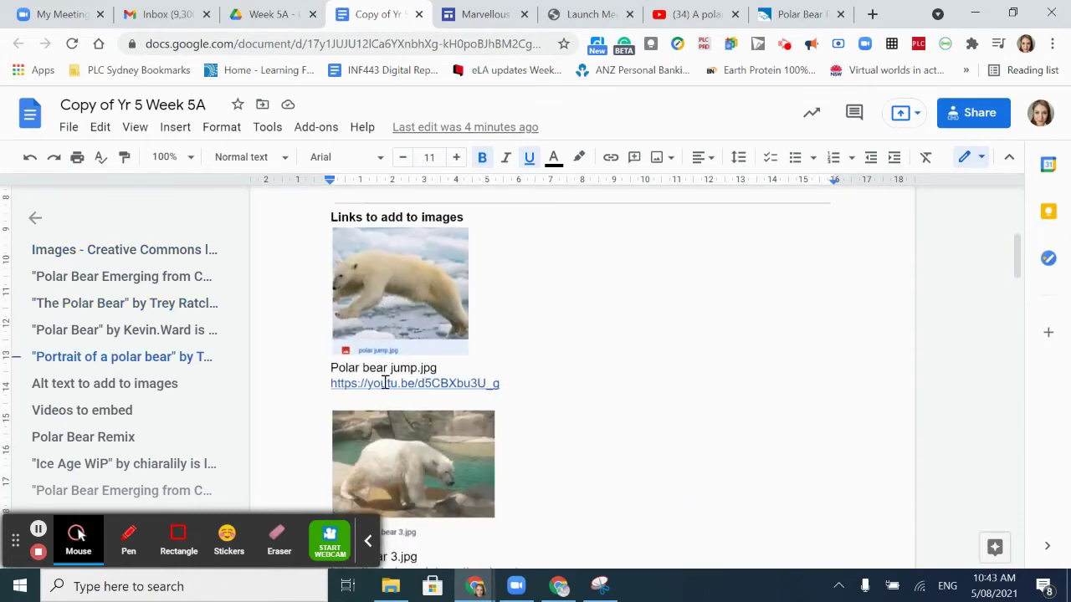
scroll(546, 307, "down", 9)
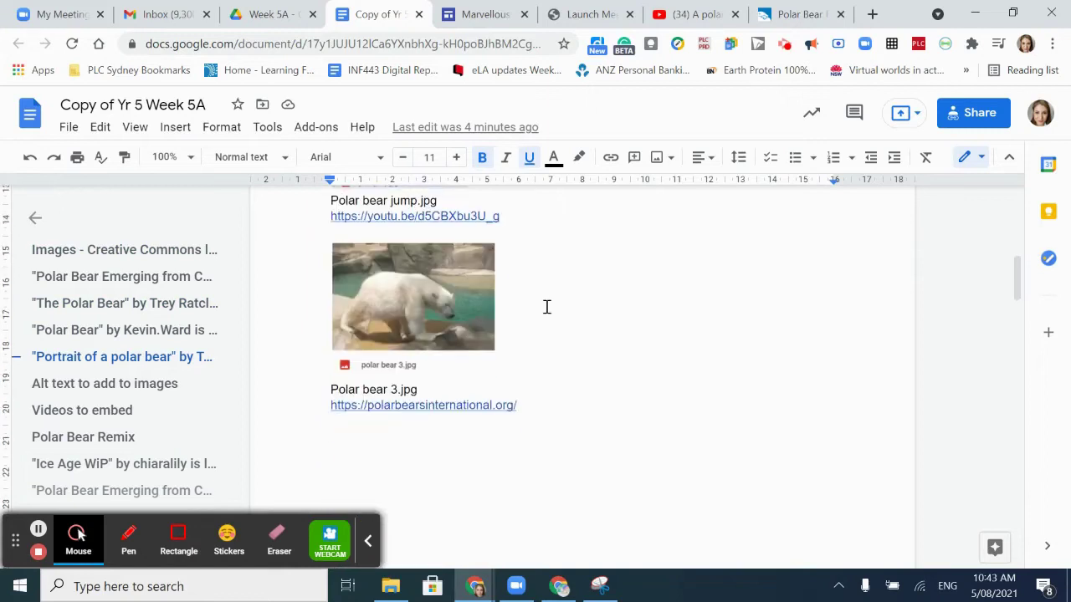
scroll(445, 316, "up", 1)
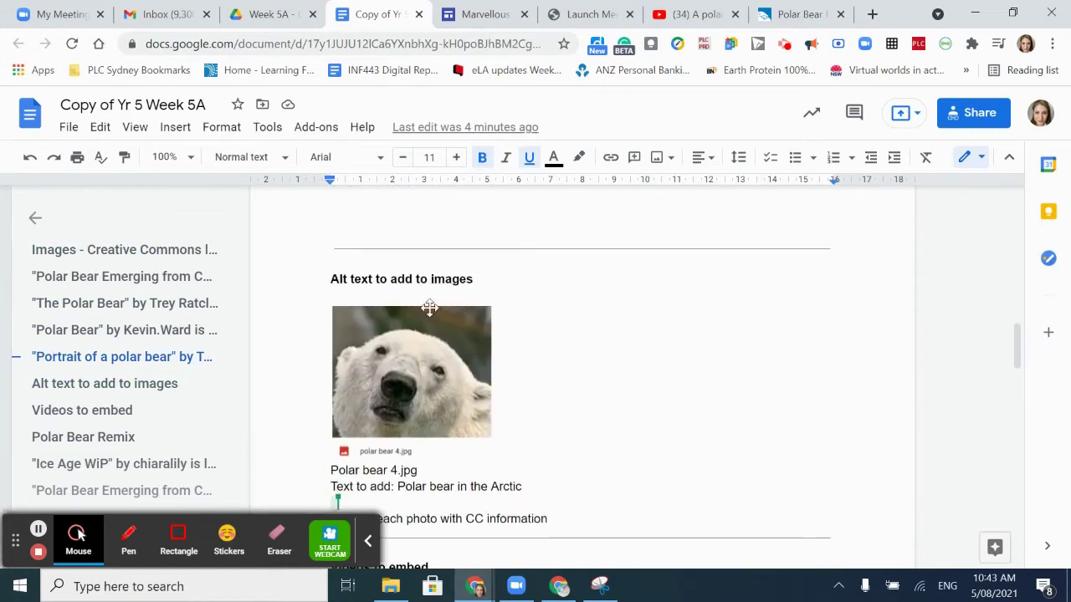
scroll(427, 341, "down", 1)
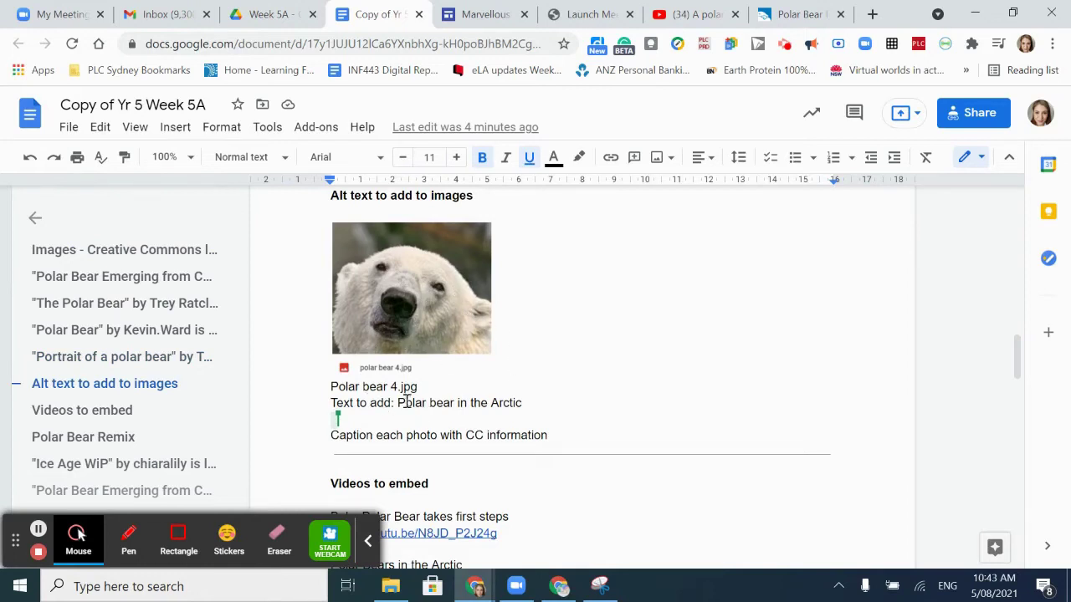
scroll(479, 377, "down", 2)
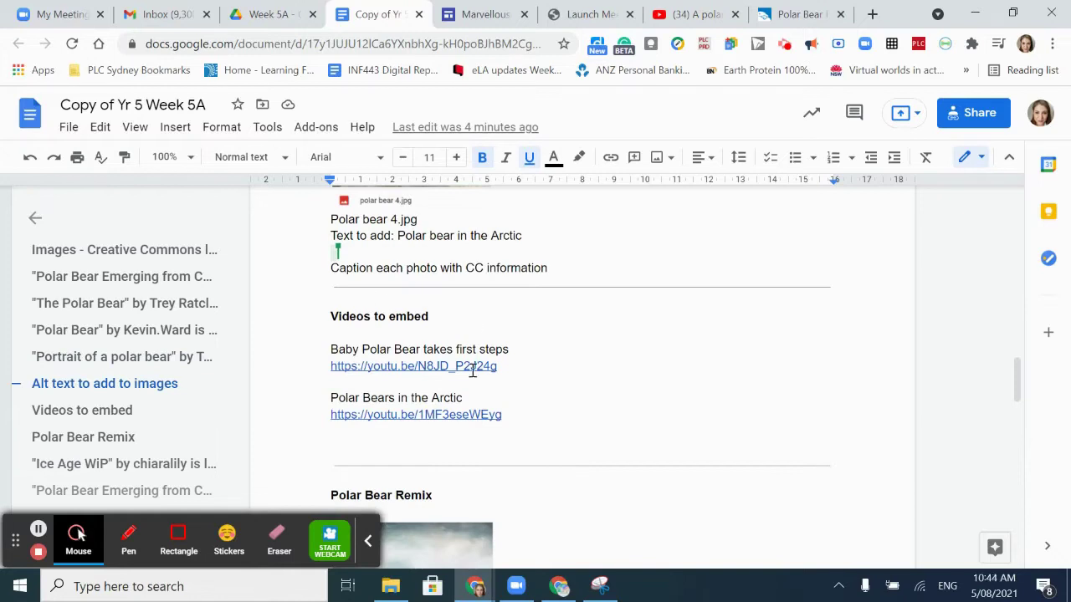
scroll(420, 400, "down", 2)
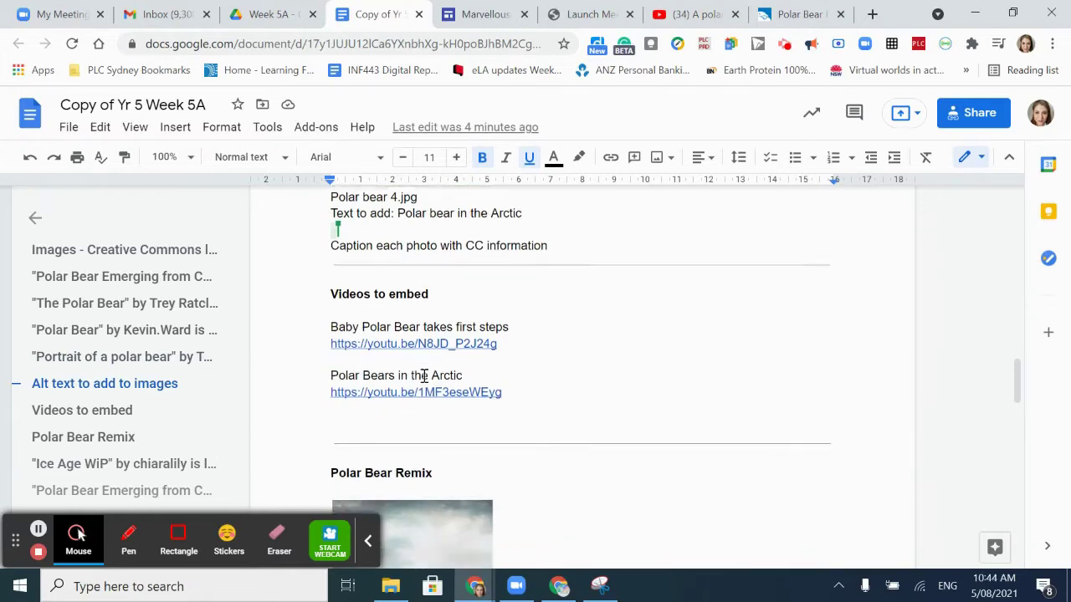
scroll(428, 413, "down", 1)
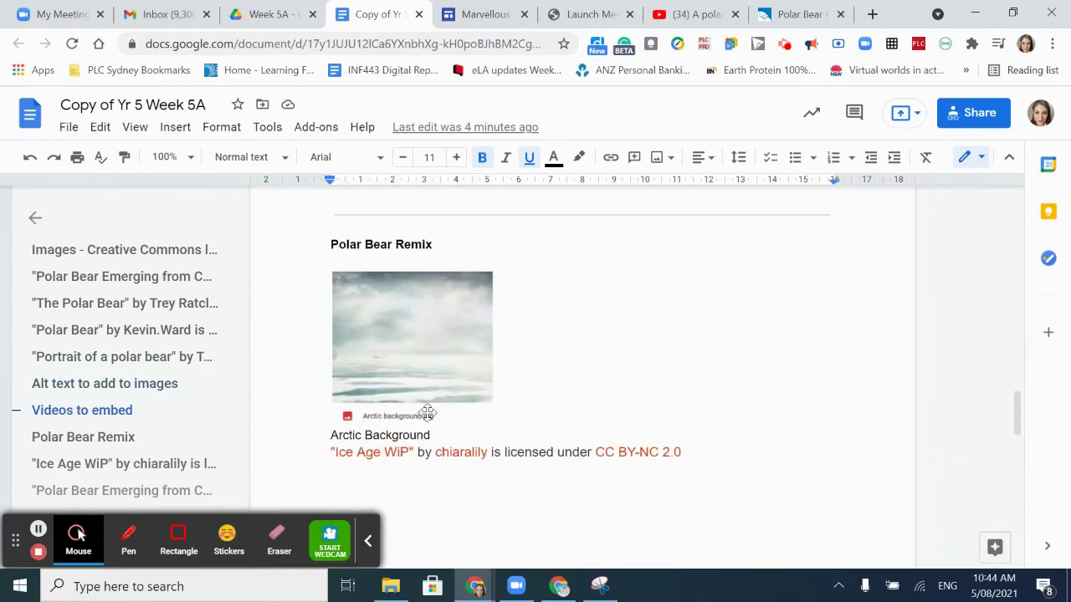
scroll(428, 413, "up", 2)
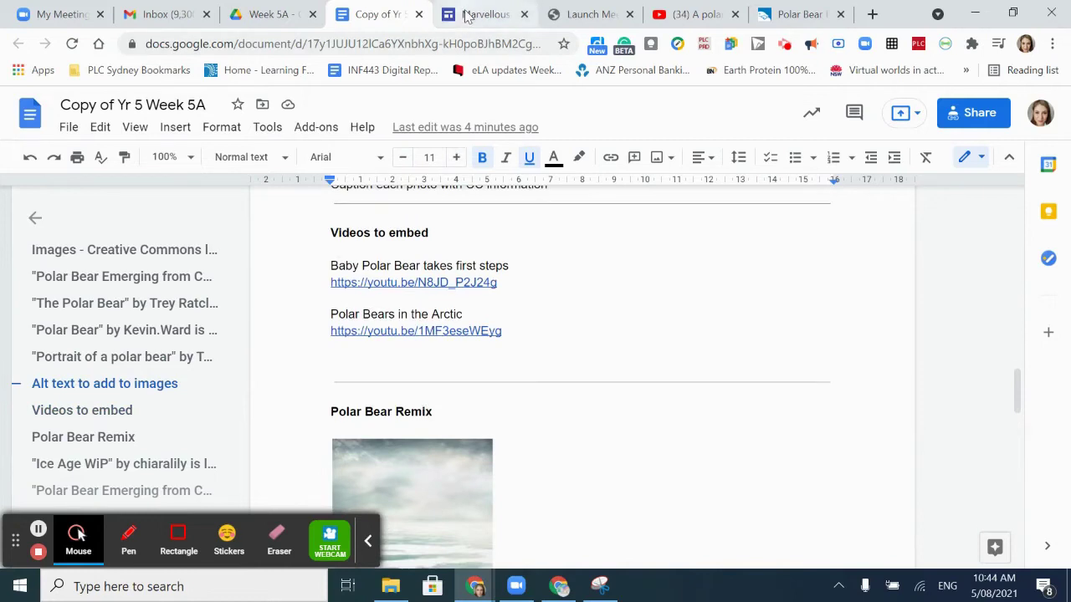
scroll(484, 363, "up", 2)
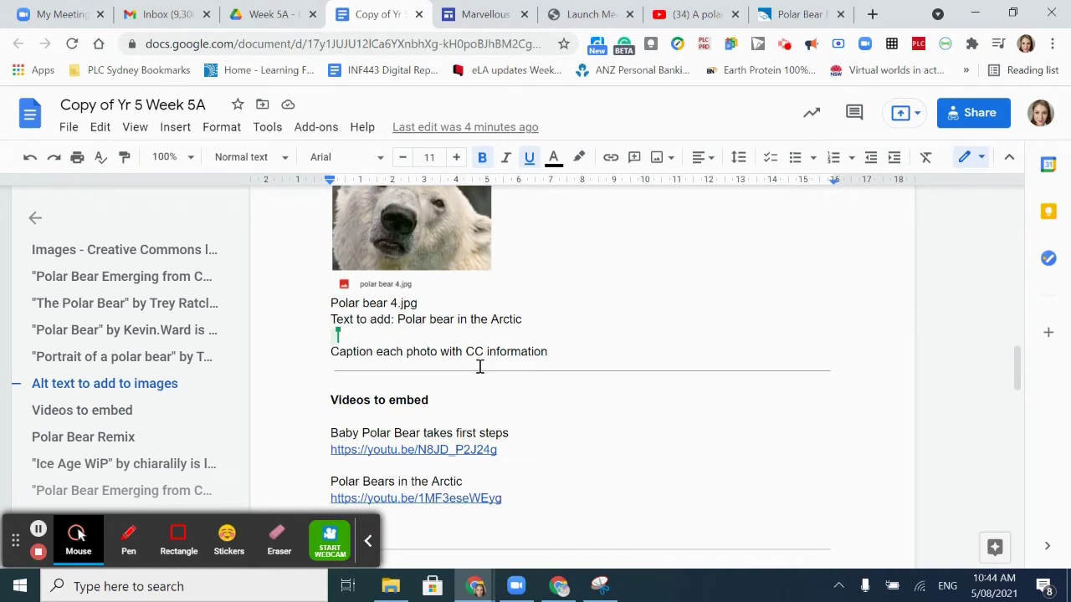
scroll(489, 352, "up", 10)
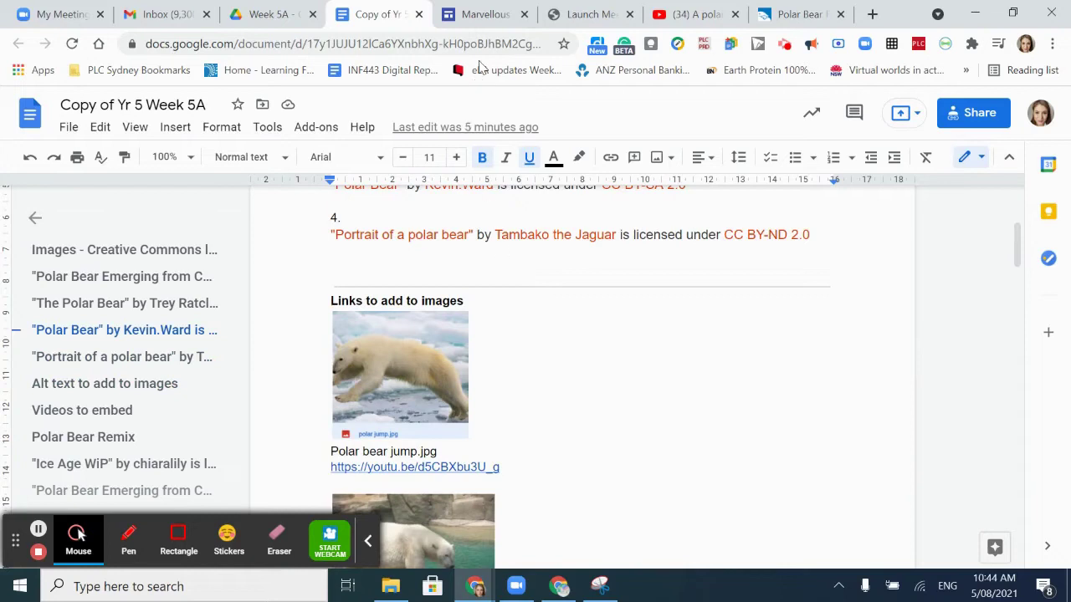
left_click(483, 14)
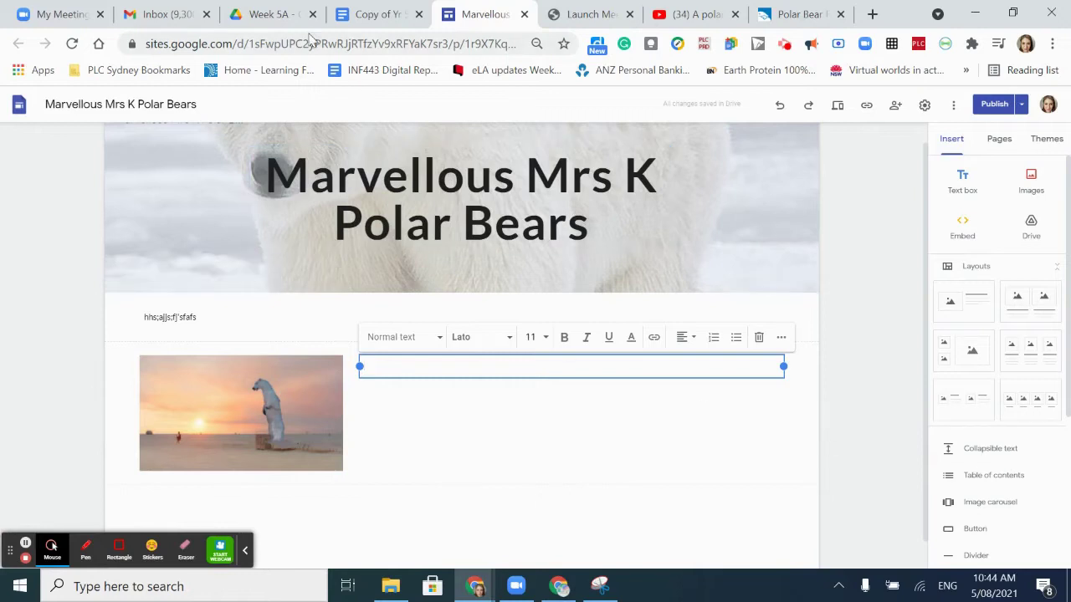
left_click(368, 20)
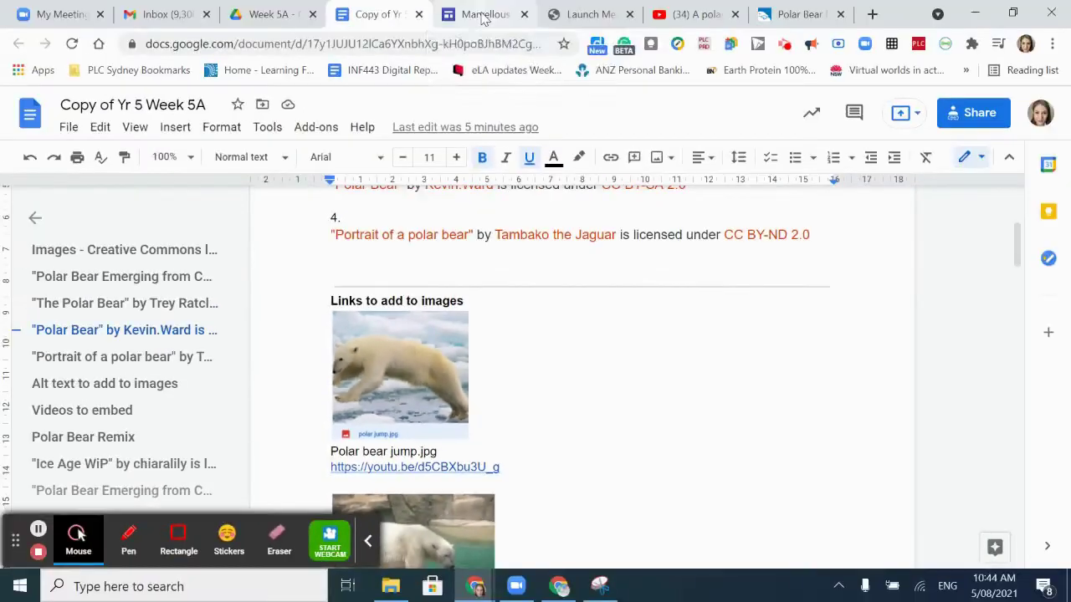
Switch back to the Google Sites page and start inserting an existing image from Google Drive.
left_click(481, 14)
scroll(454, 485, "down", 1)
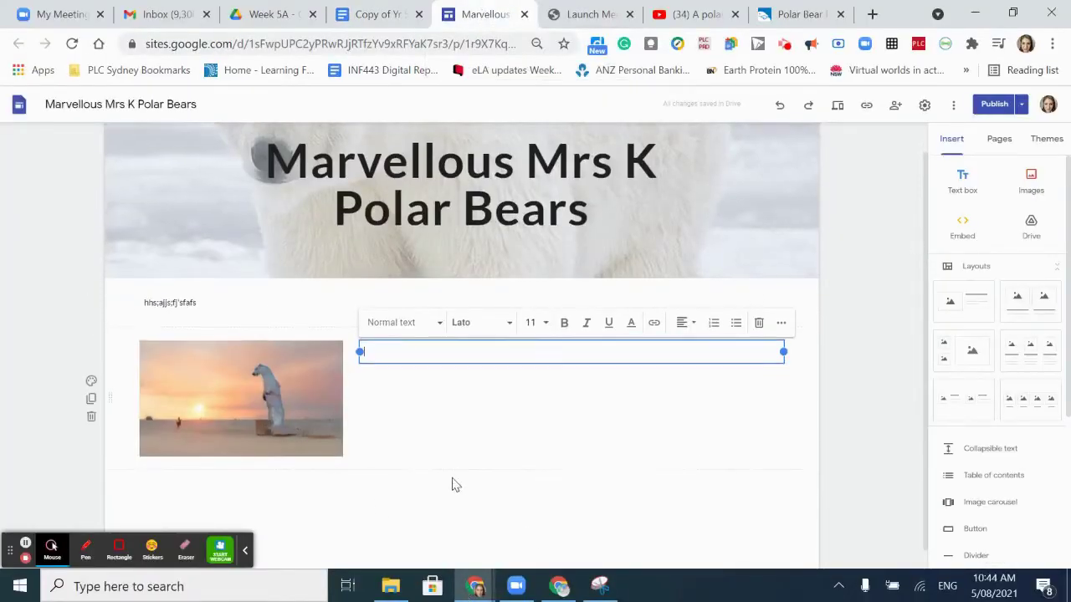
left_click(375, 502)
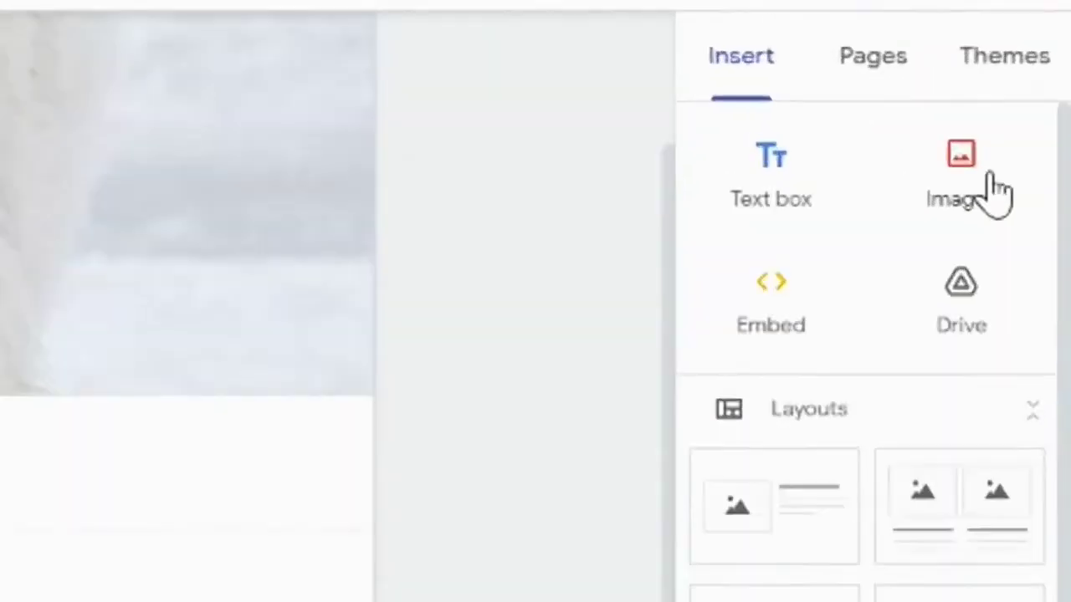
left_click(1043, 187)
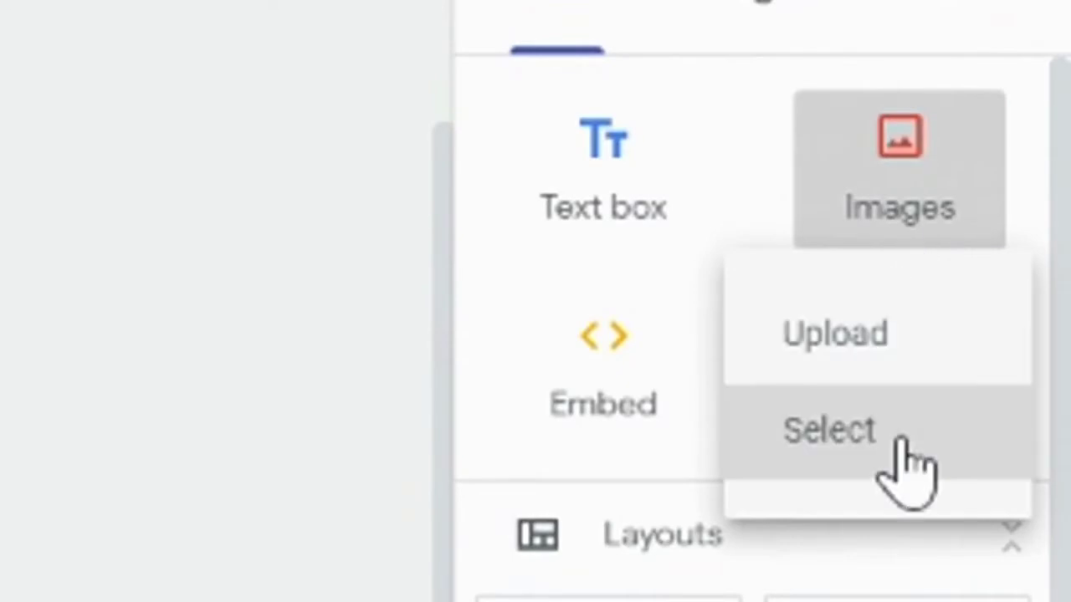
left_click(351, 444)
left_click(920, 425)
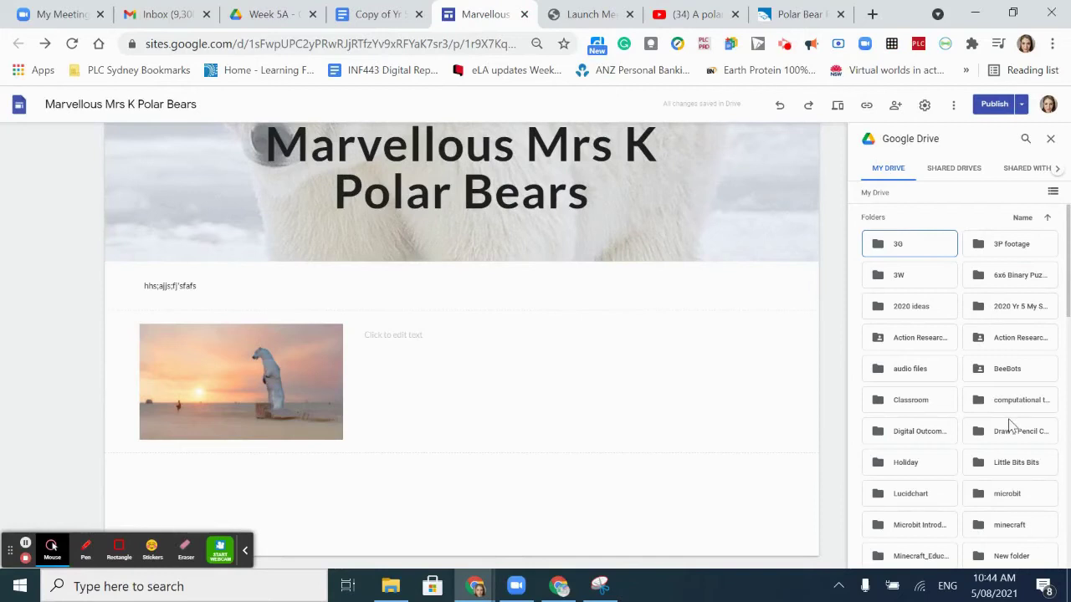
Browse My Drive to the Week 5A folder inside the Year 5 Google Site material folder.
double_click(1017, 312)
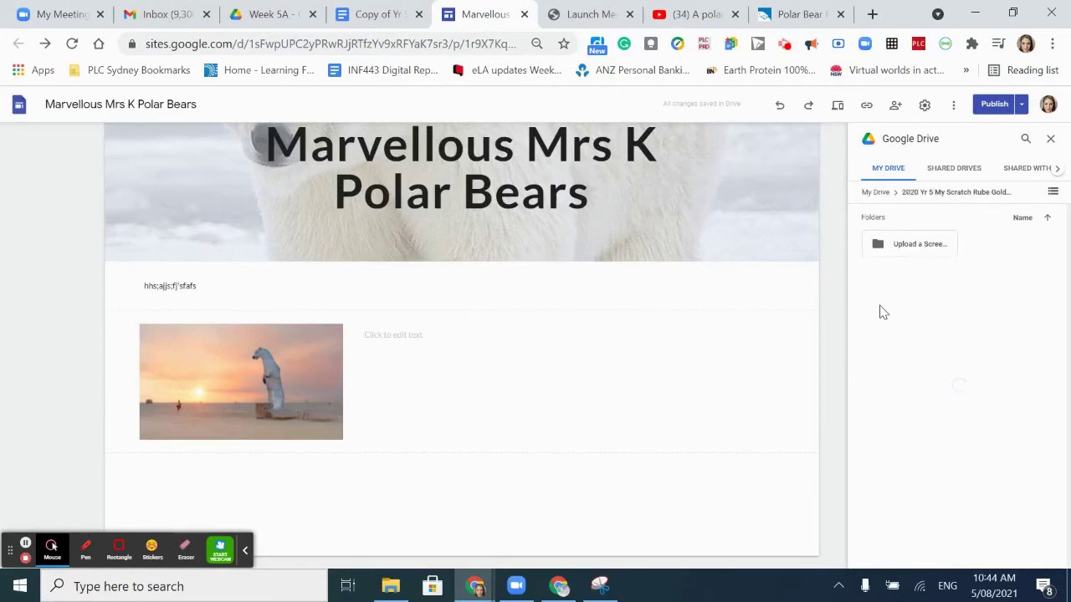
left_click(876, 192)
scroll(987, 338, "down", 5)
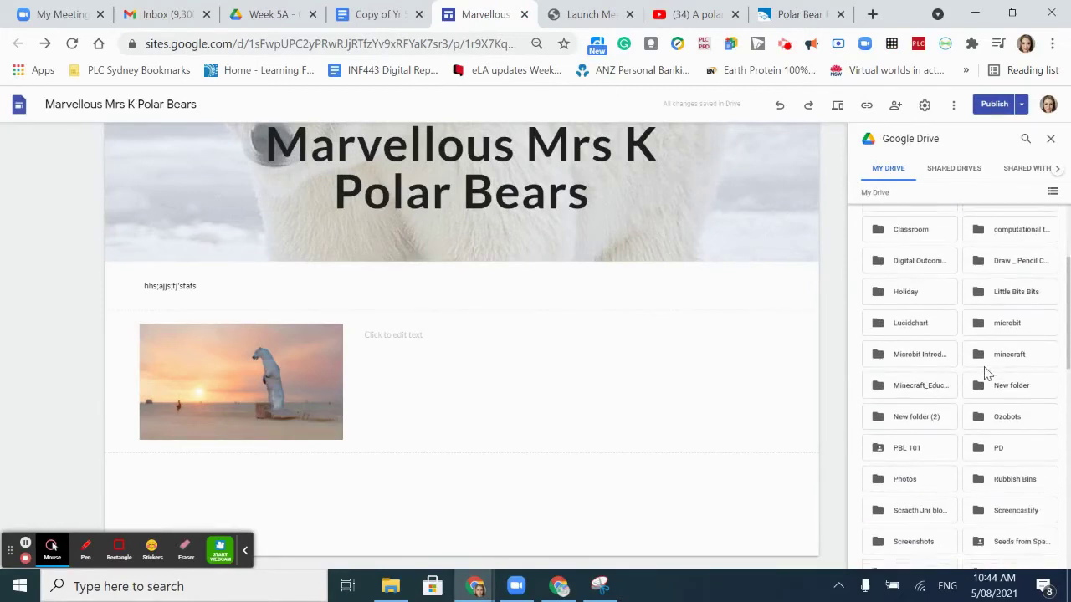
scroll(987, 374, "down", 3)
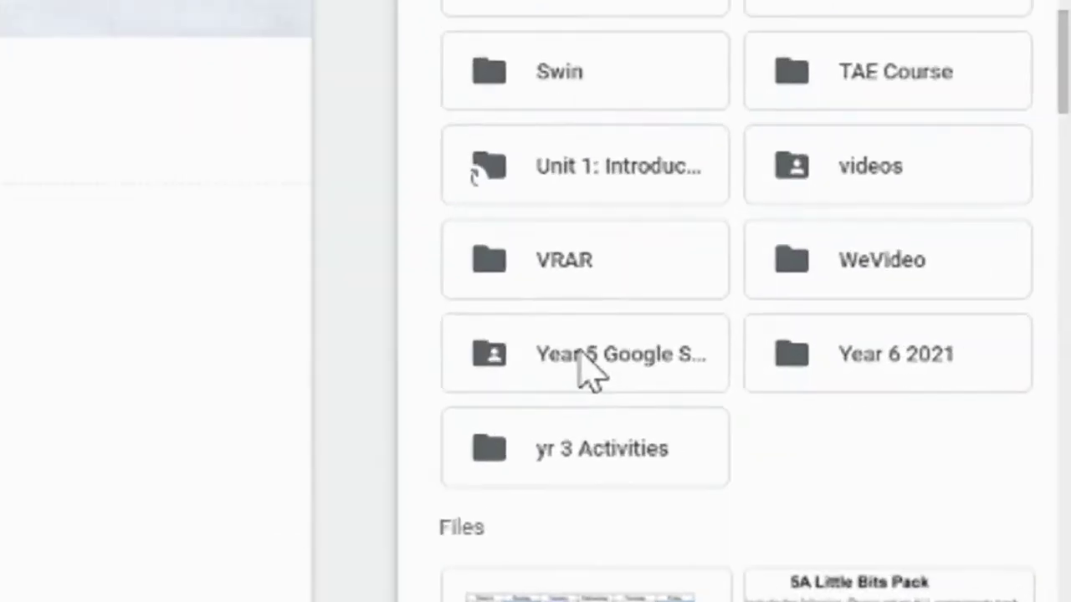
double_click(908, 371)
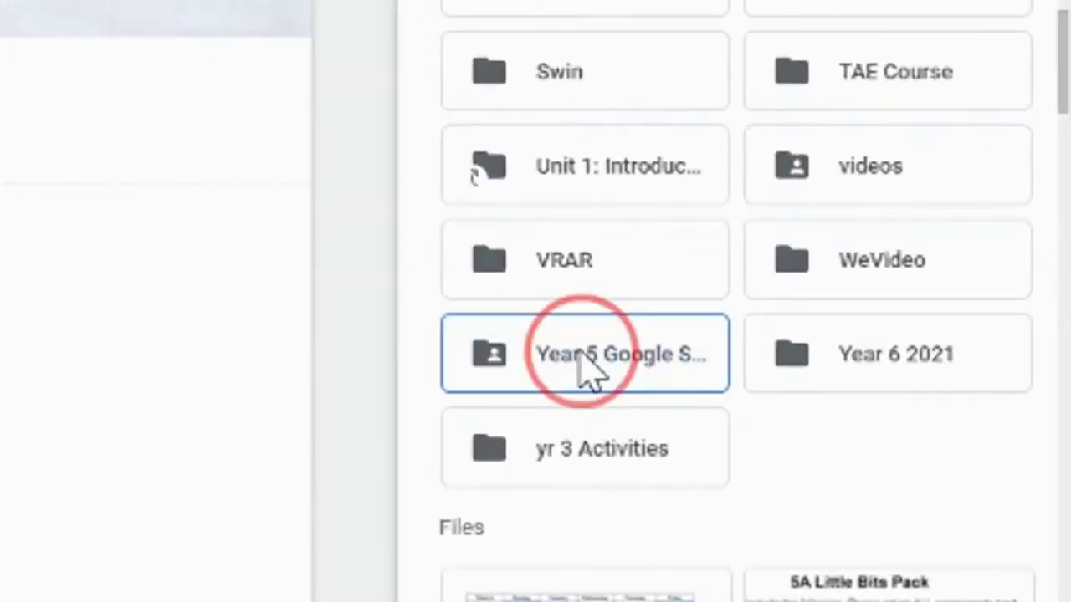
left_click(610, 12)
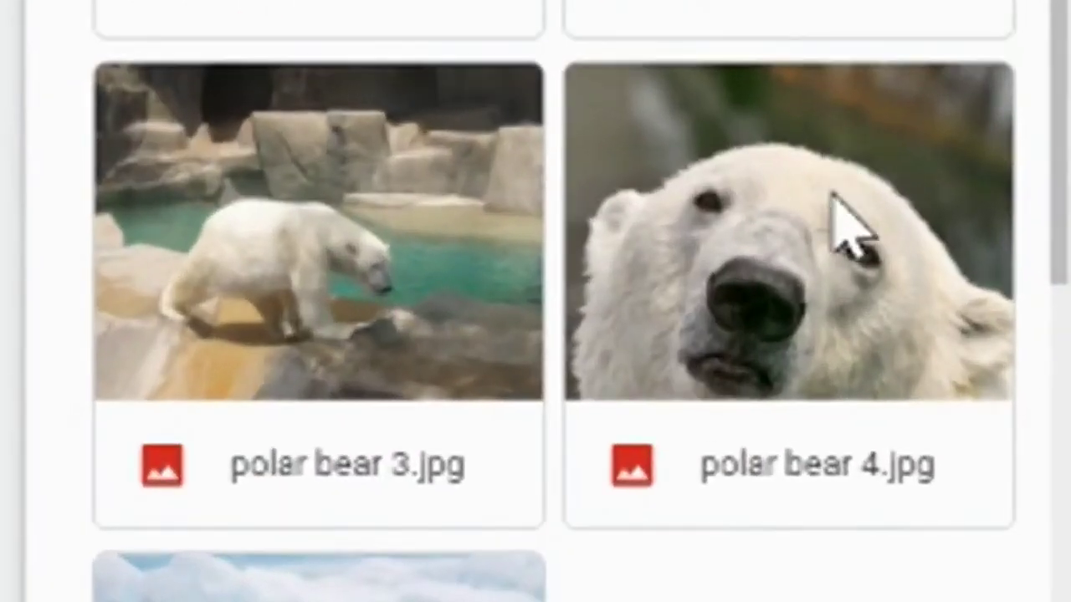
Insert the image polar jump.jpg from the Week 5A folder into the page.
scroll(1023, 467, "down", 1)
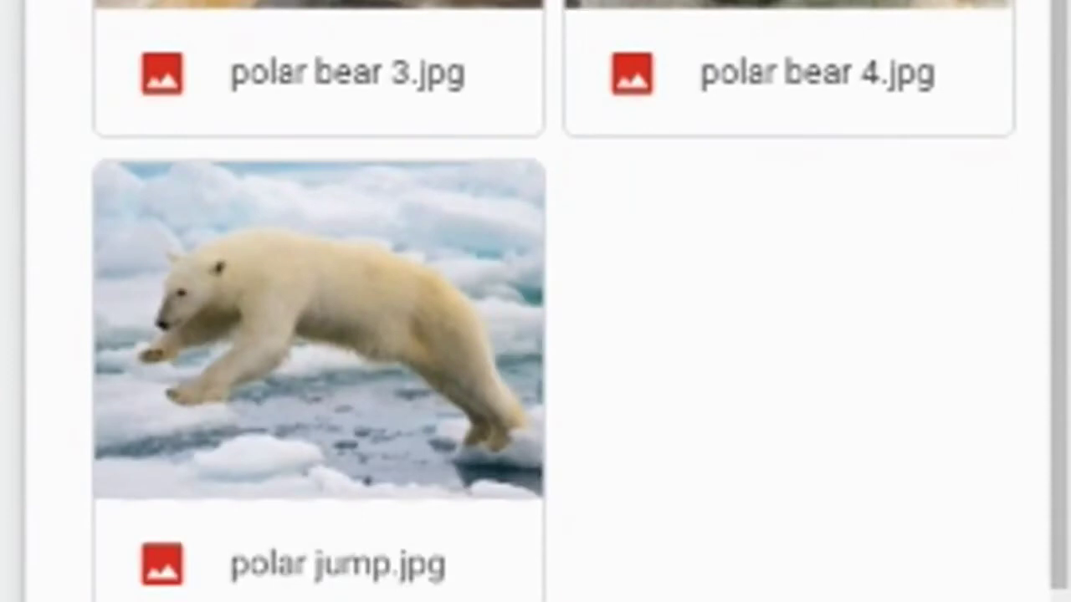
left_click(373, 559)
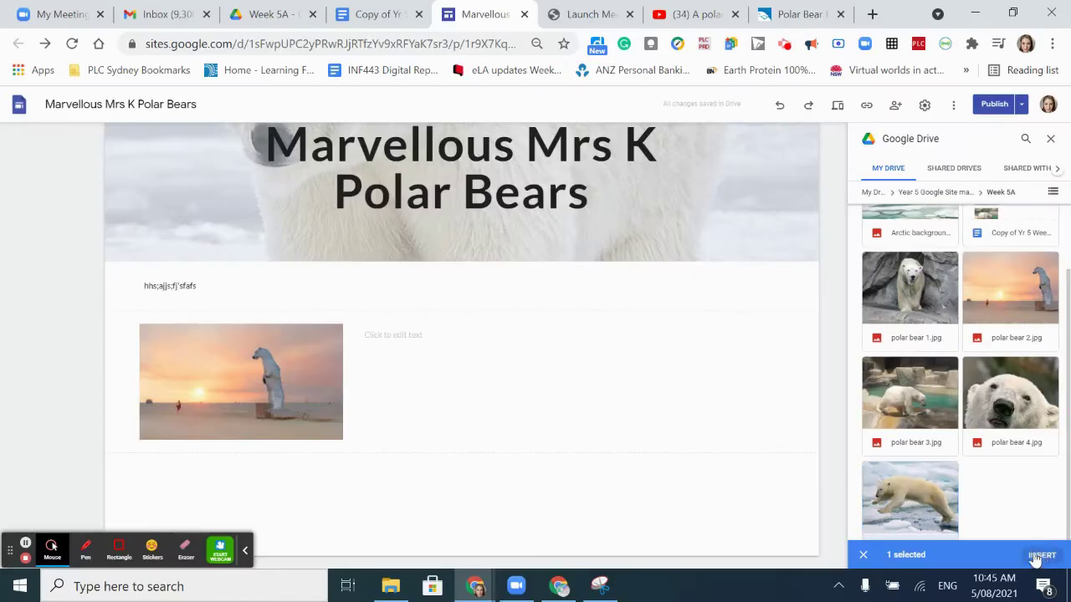
left_click(1037, 556)
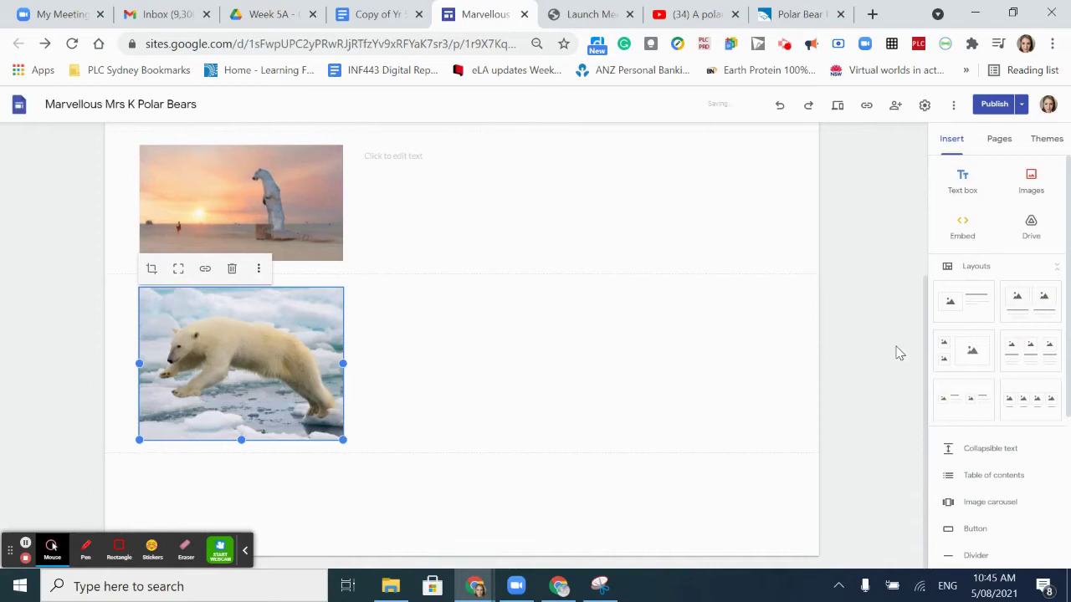
Upload polar jump from the computer's Downloads folder to the page, and delete the duplicate image.
left_click(1030, 181)
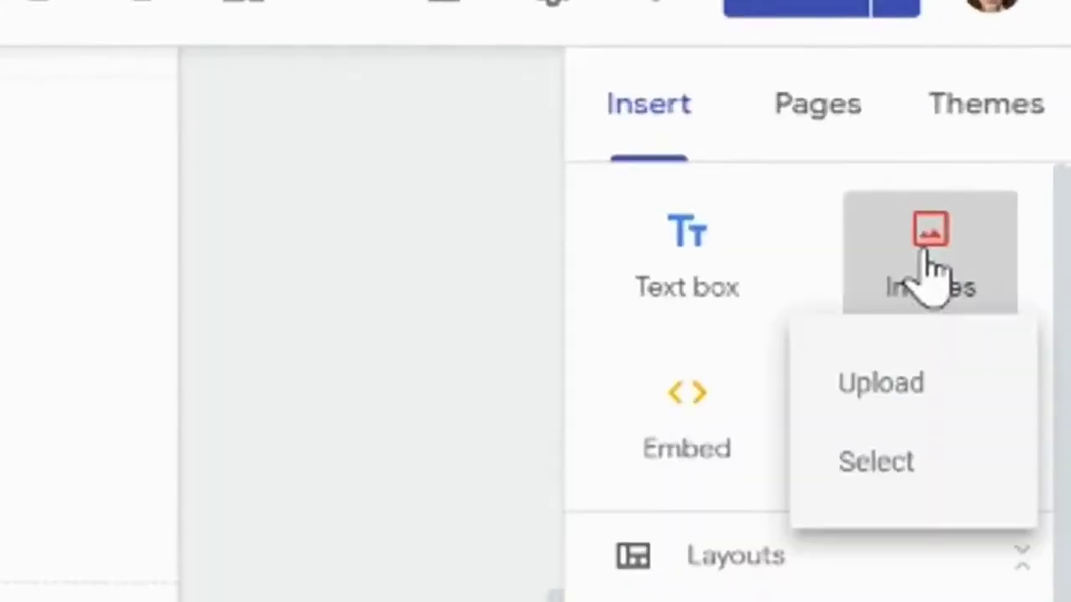
left_click(930, 368)
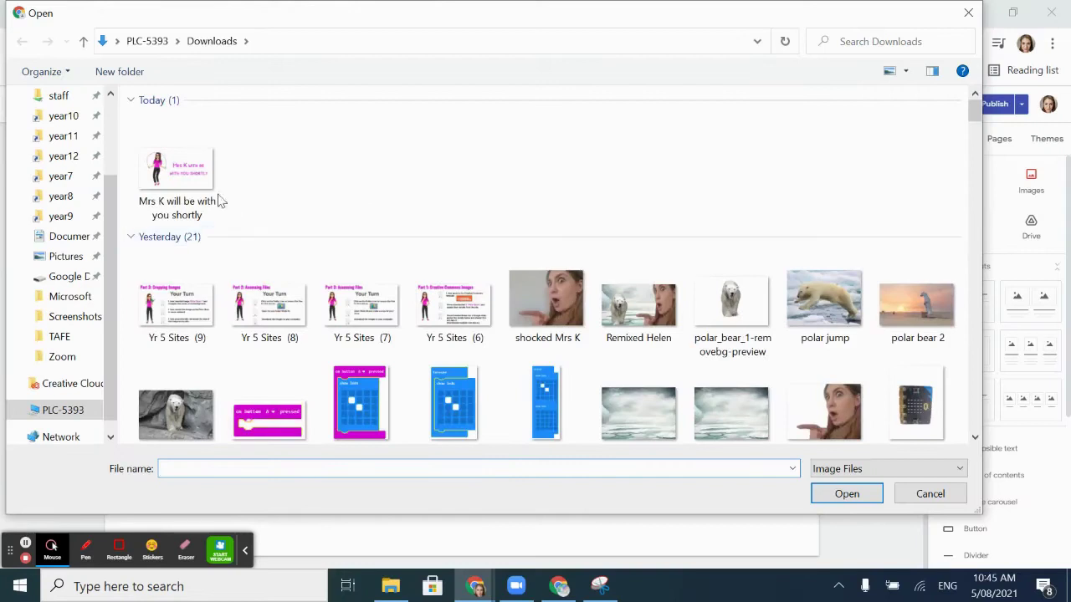
scroll(251, 217, "down", 3)
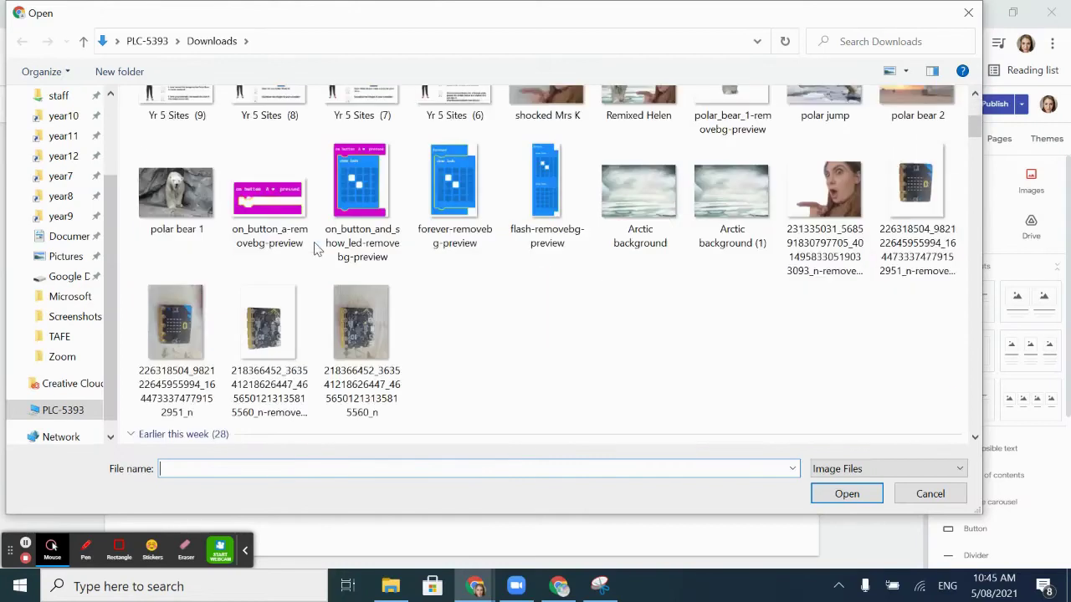
scroll(477, 286, "up", 1)
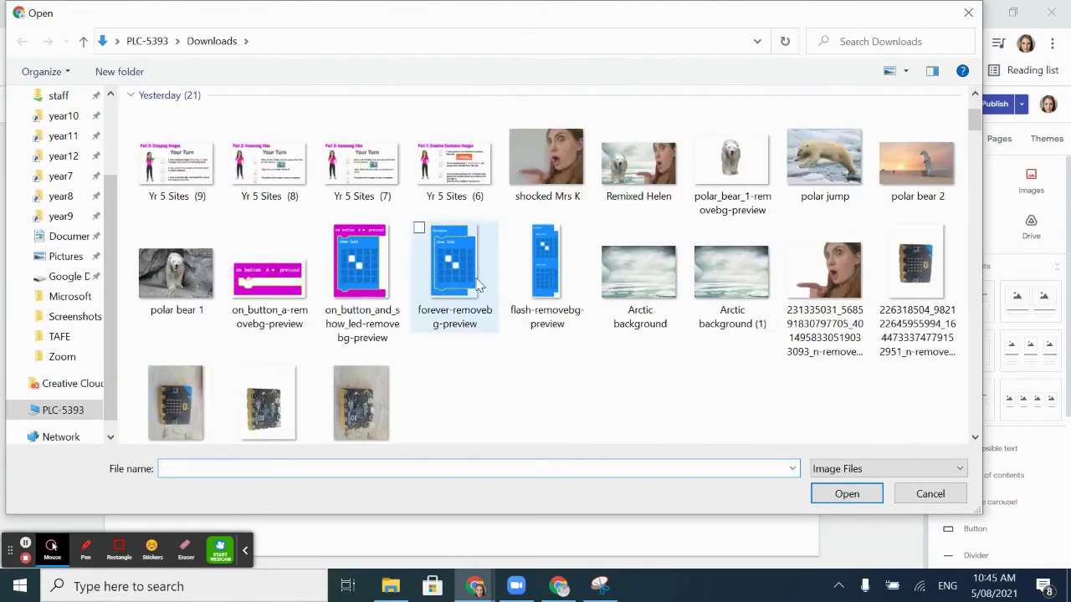
left_click(811, 172)
left_click(843, 494)
scroll(334, 418, "up", 1)
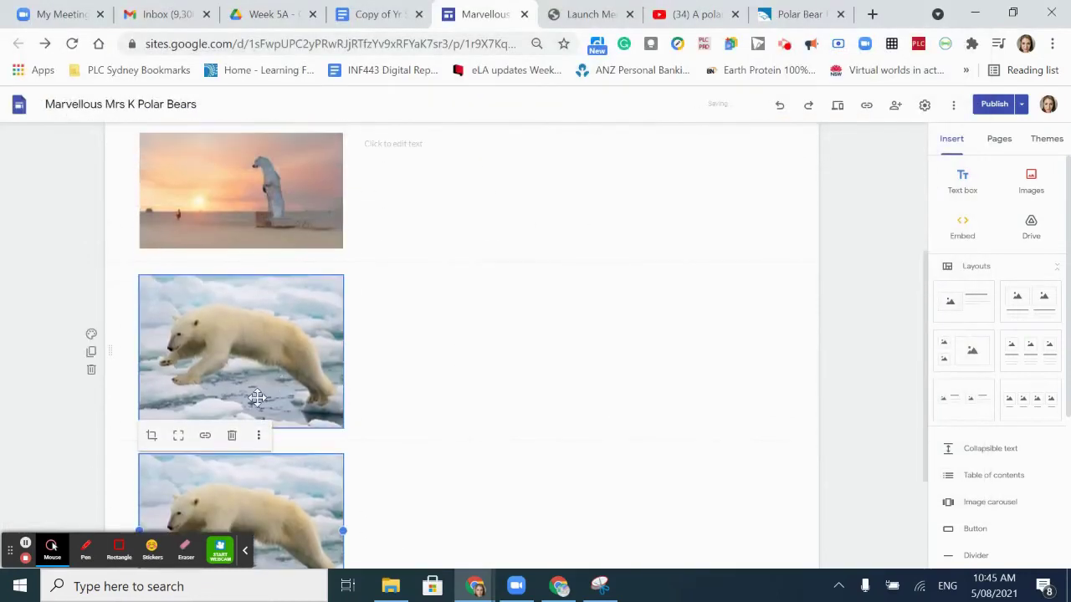
left_click(234, 436)
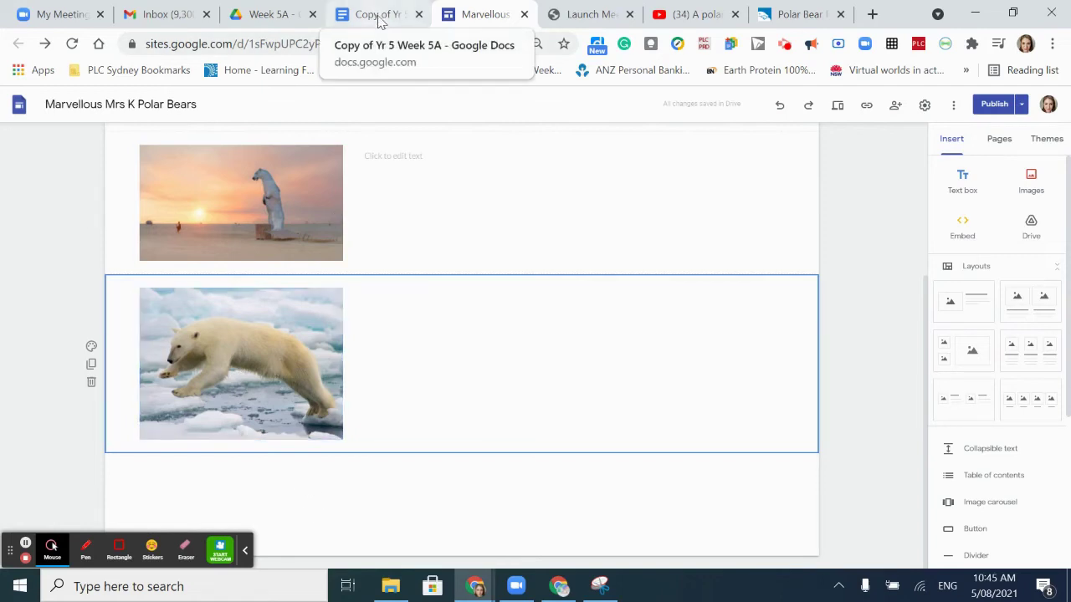
left_click(343, 516)
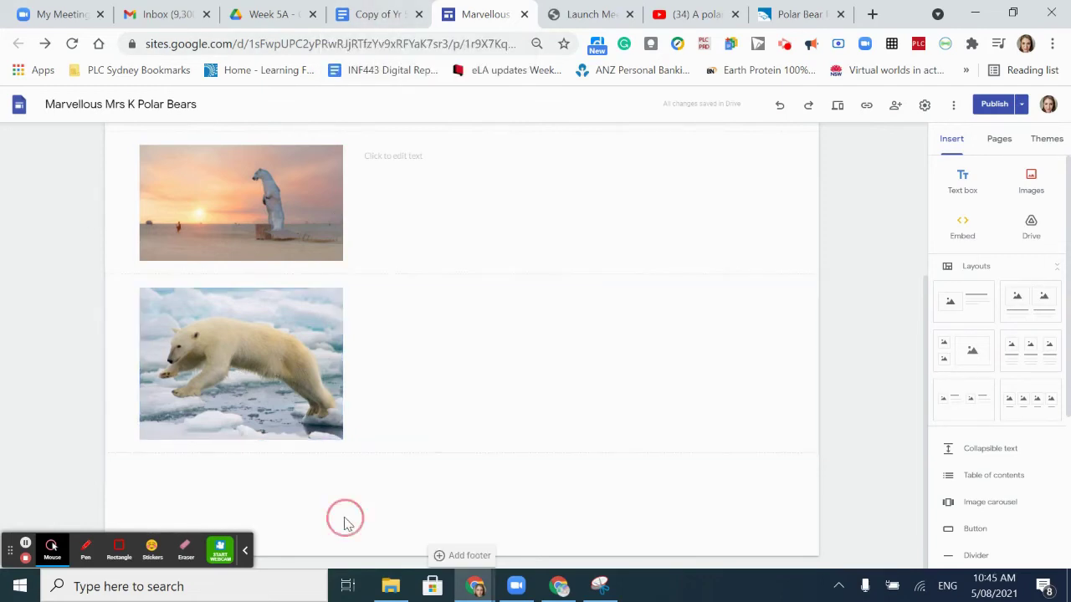
left_click(378, 17)
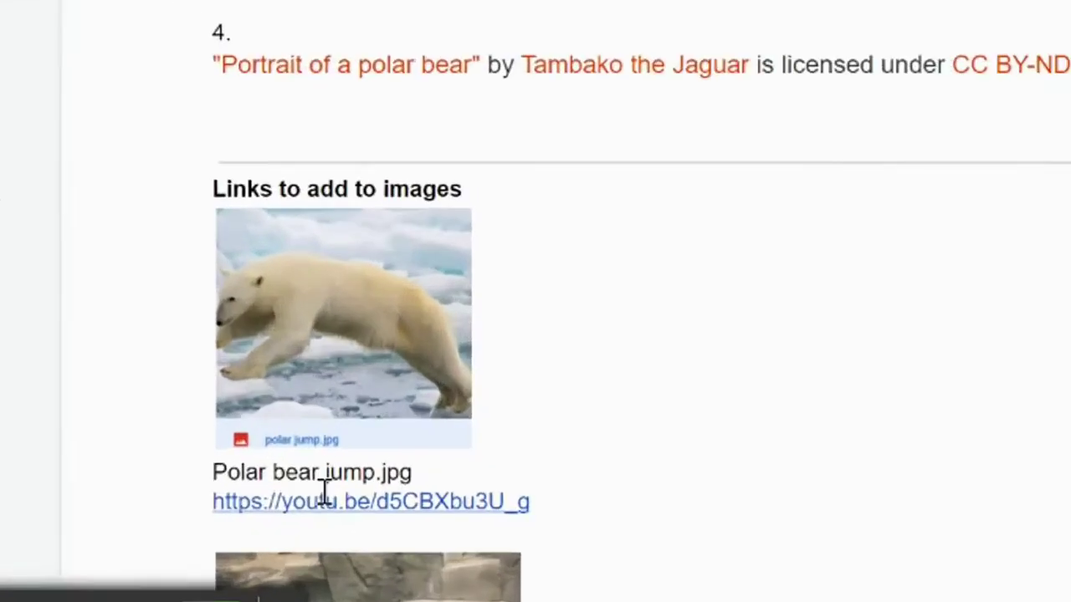
left_click_drag(129, 524, 594, 514)
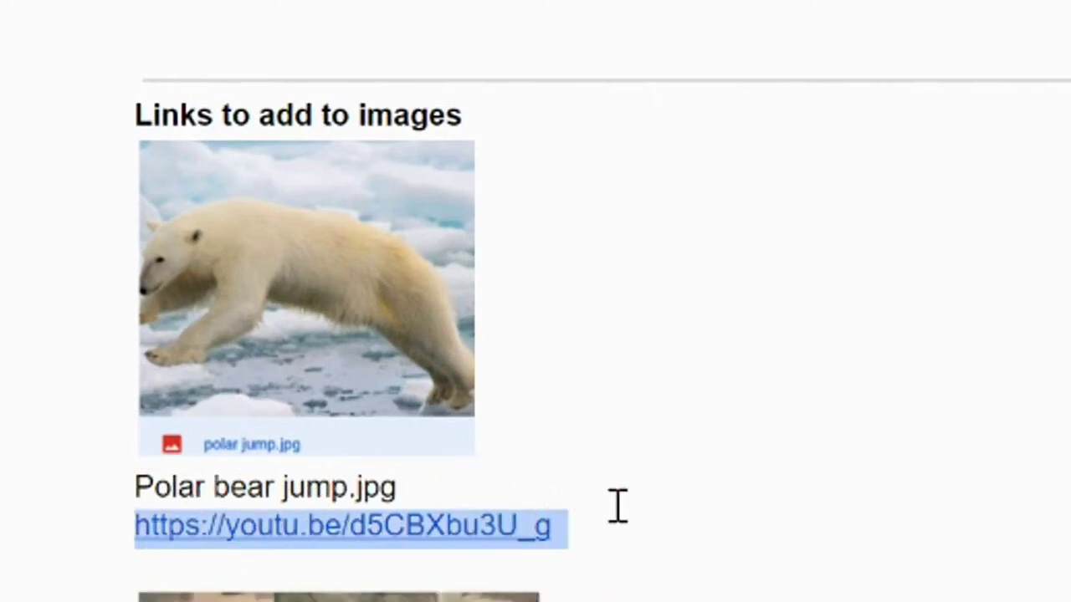
left_click(711, 540)
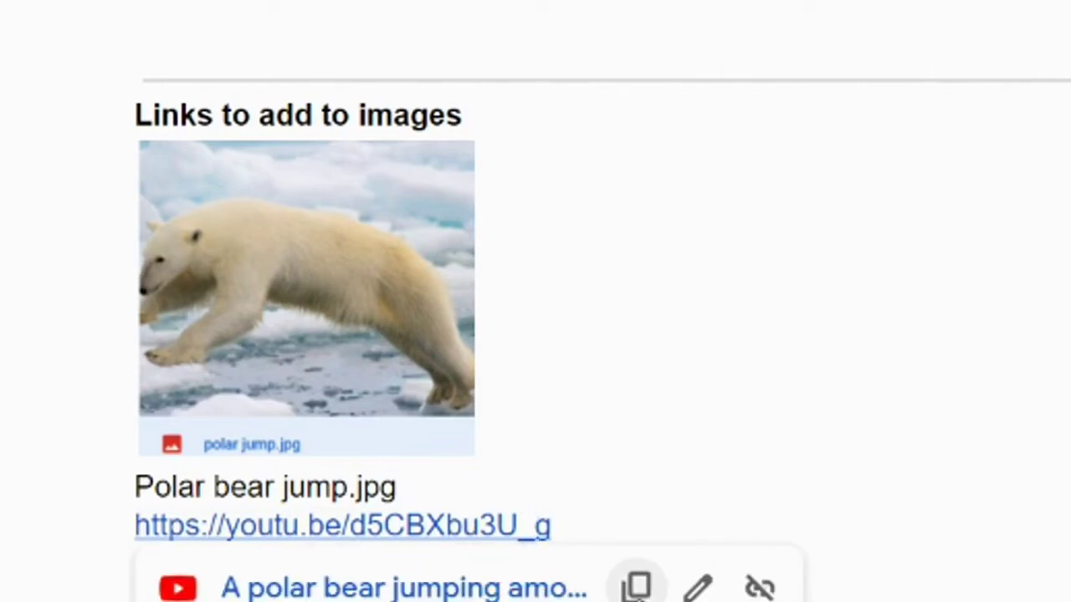
left_click(636, 588)
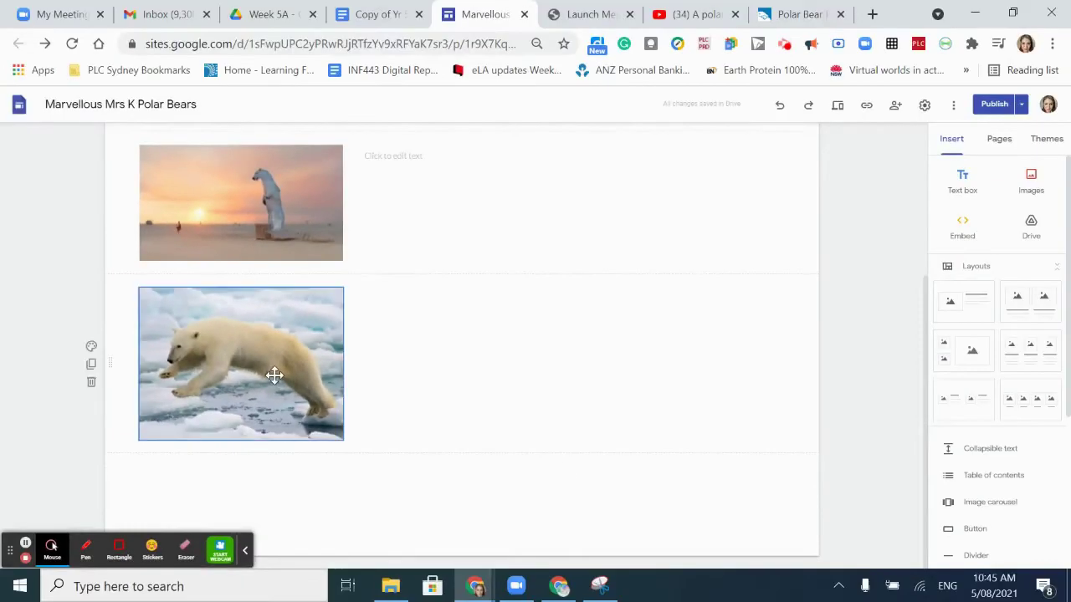
left_click(274, 376)
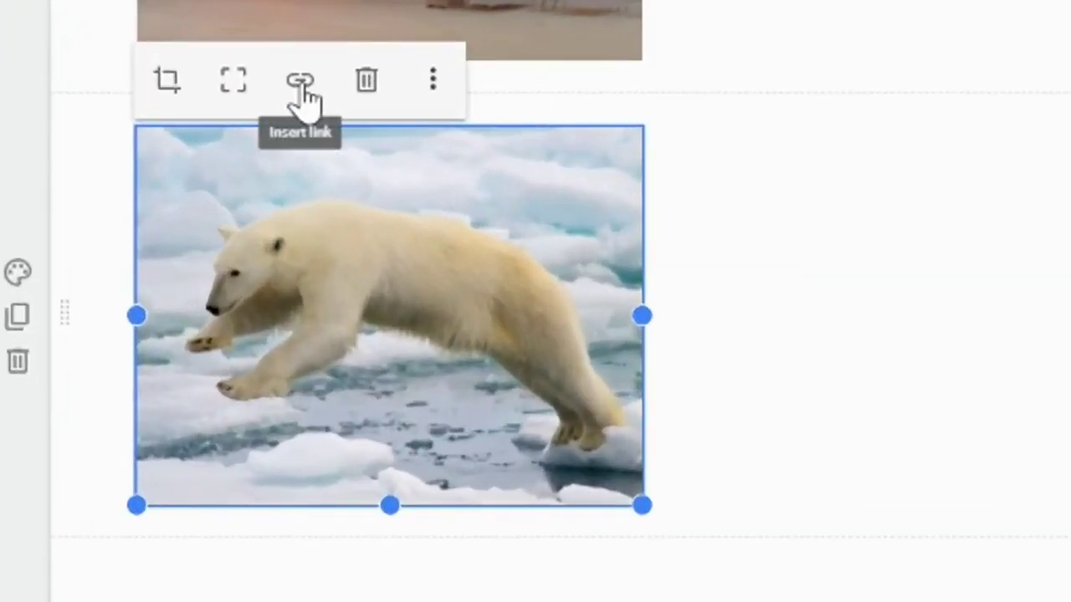
left_click(301, 84)
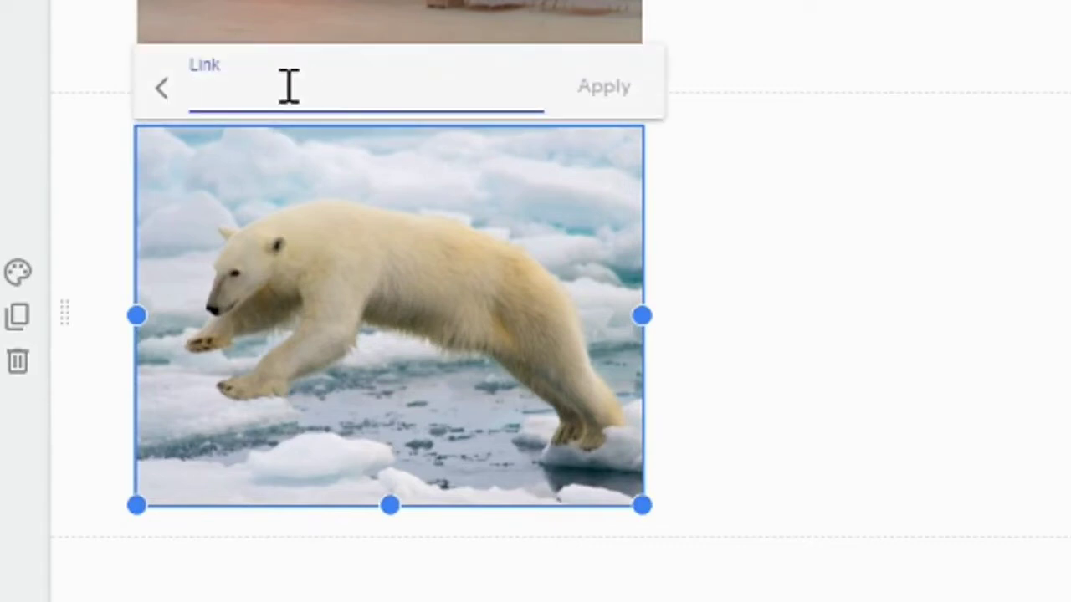
key("ctrl+v")
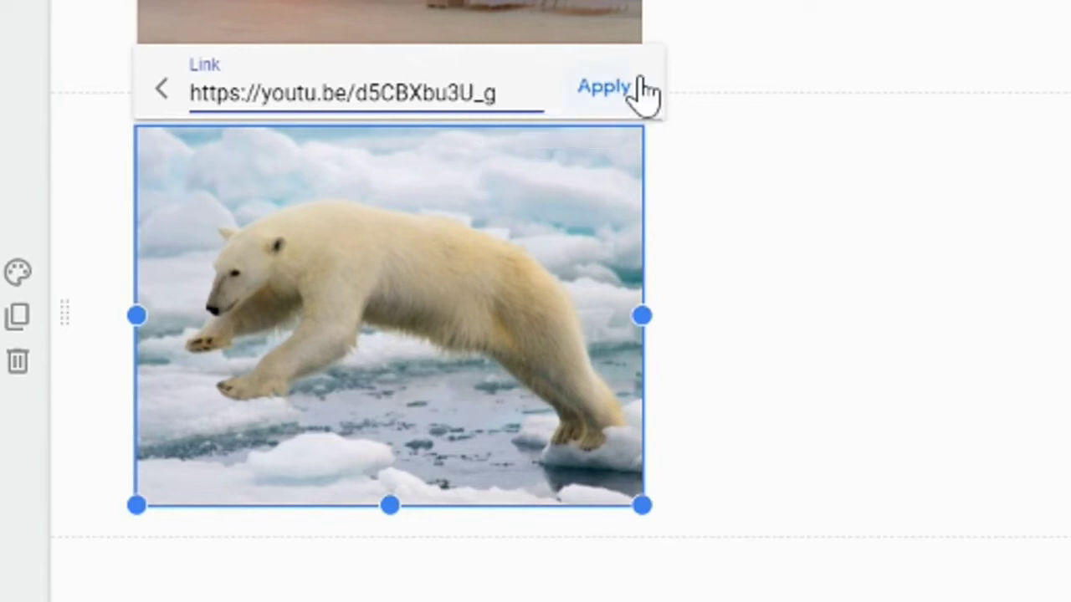
left_click(611, 94)
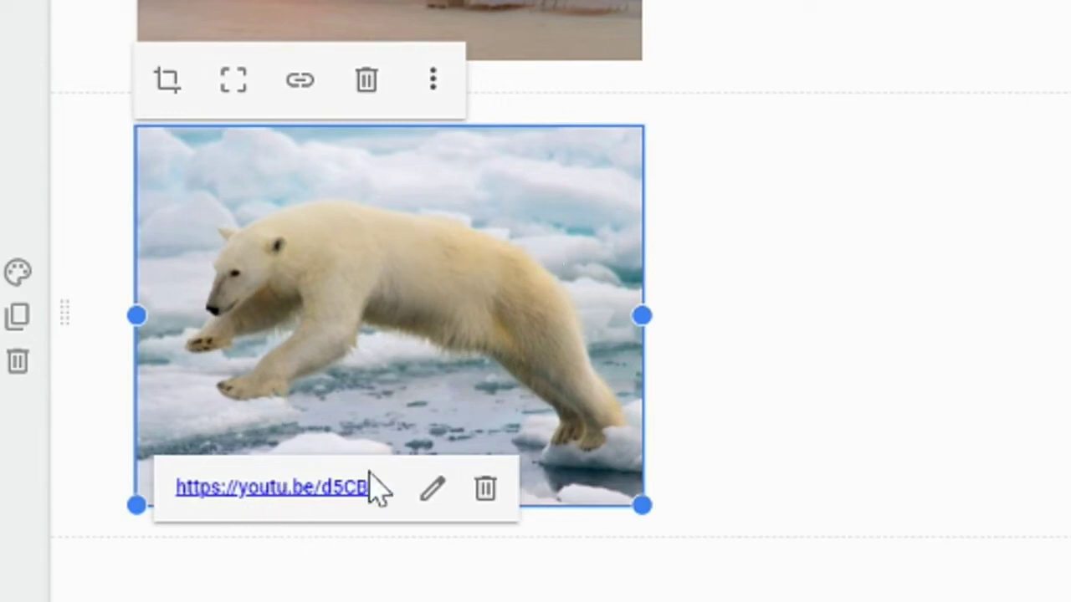
Test the jumping bear image's link, and check the resource document for the next image that needs a link.
left_click(337, 489)
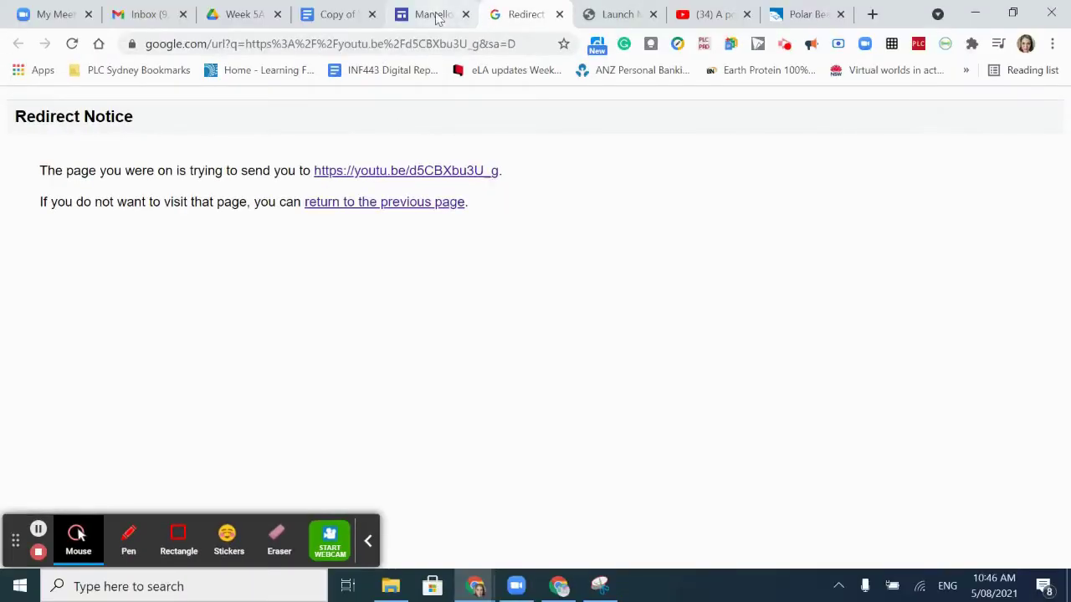
left_click(430, 17)
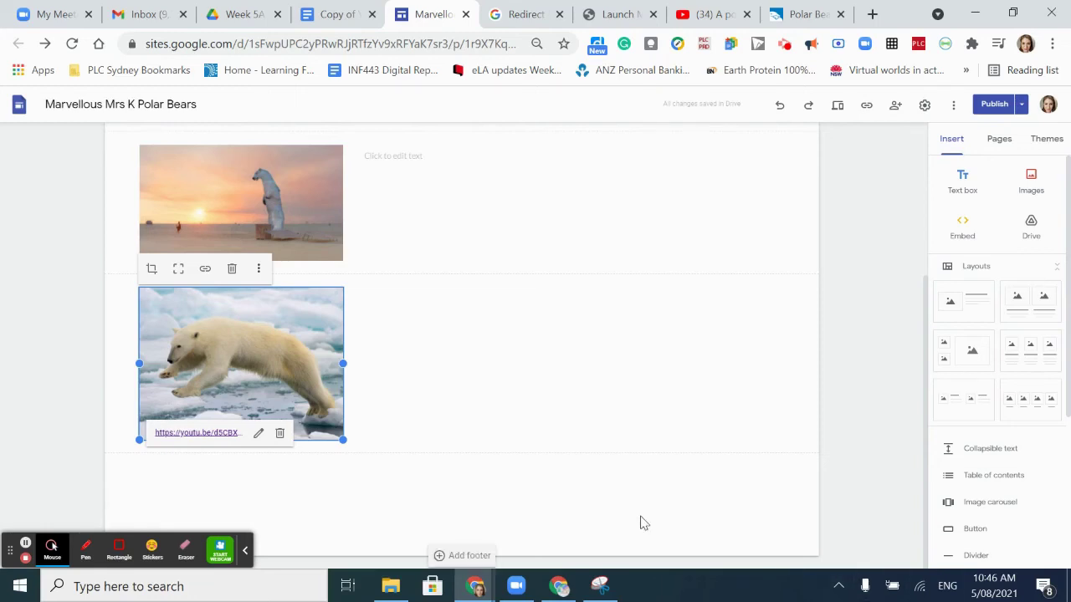
left_click(334, 14)
scroll(440, 374, "down", 2)
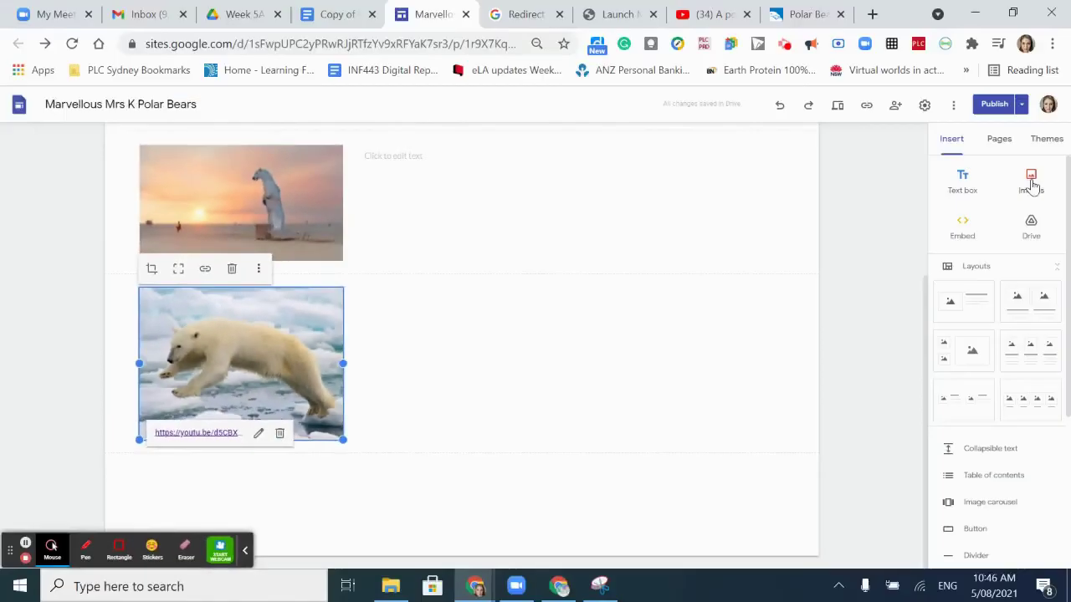
left_click(1030, 180)
left_click(1028, 220)
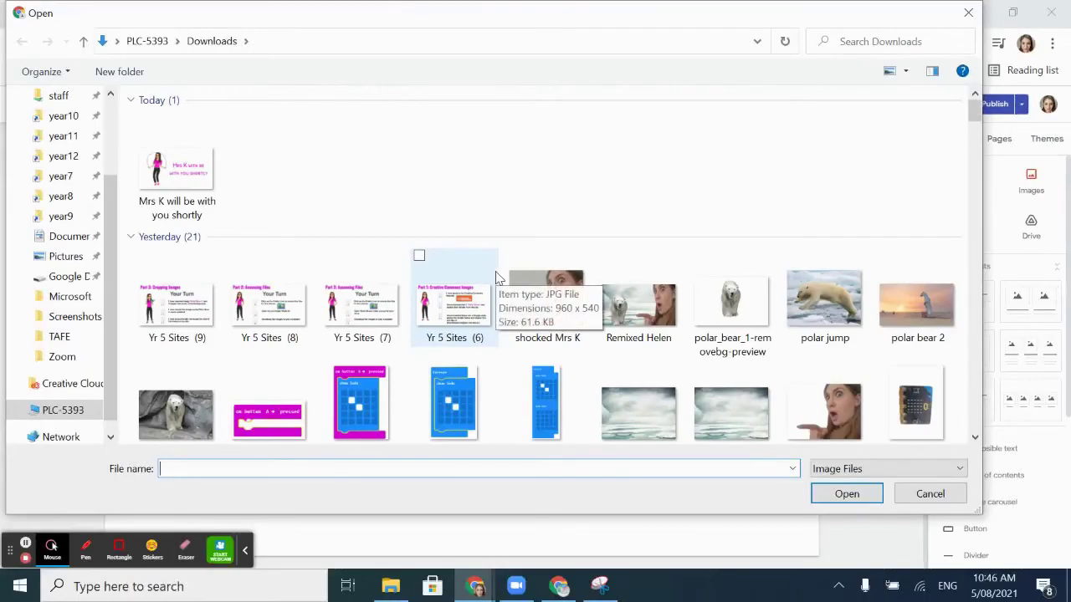
scroll(496, 278, "down", 3)
scroll(491, 276, "up", 1)
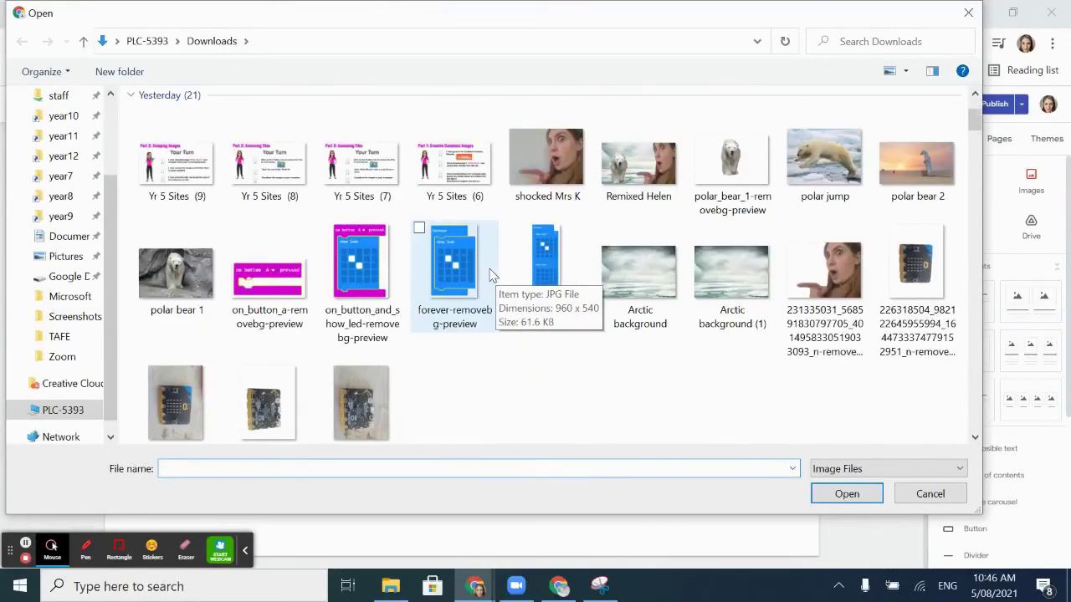
left_click(929, 493)
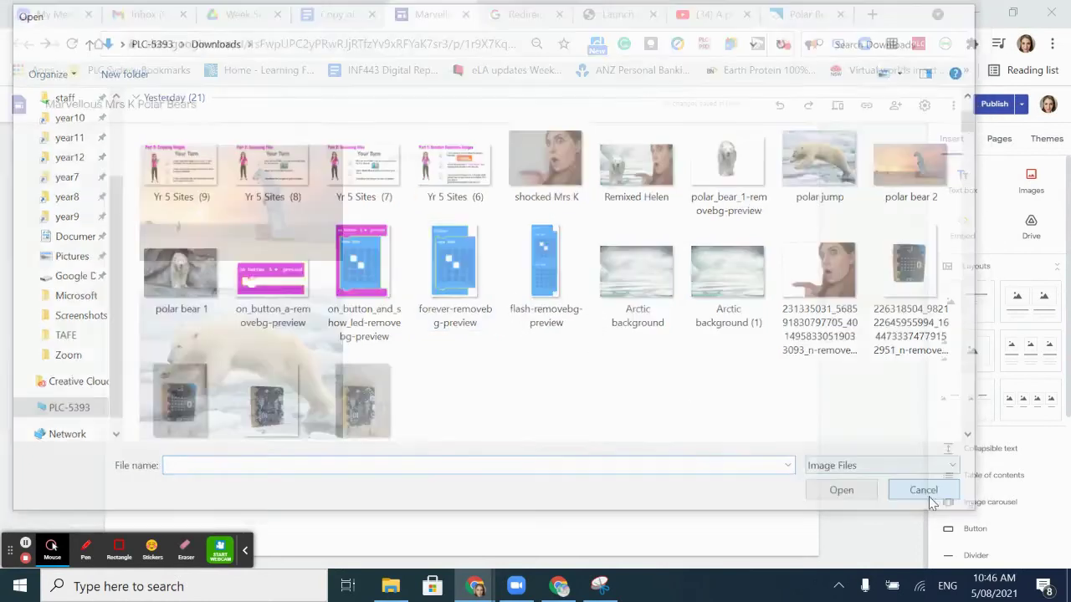
Insert polar bear 3.jpg from the Week 5A Drive folder into the page.
left_click(1030, 237)
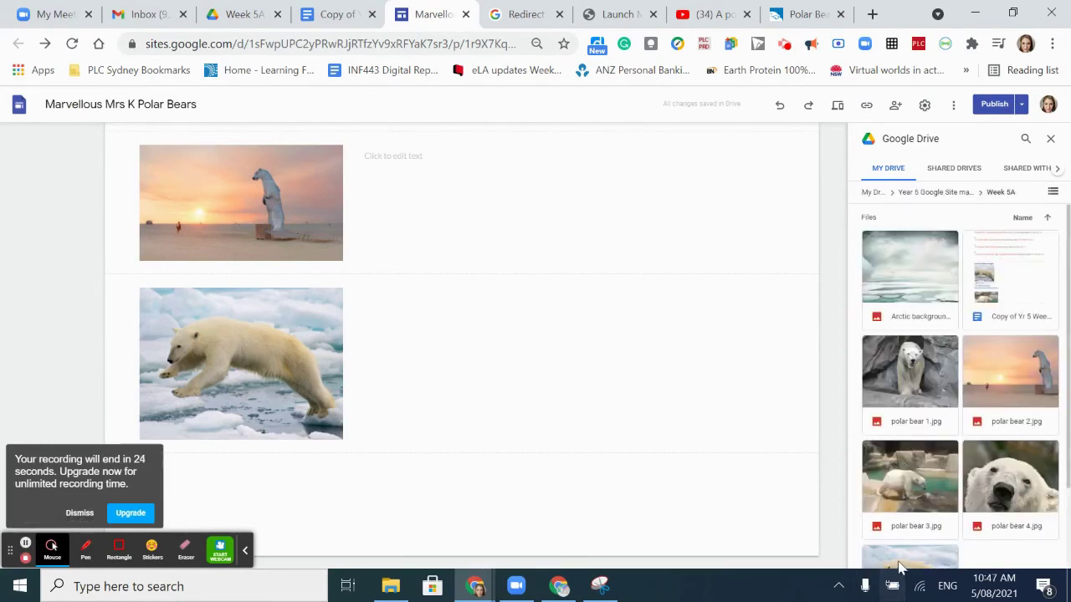
left_click(919, 501)
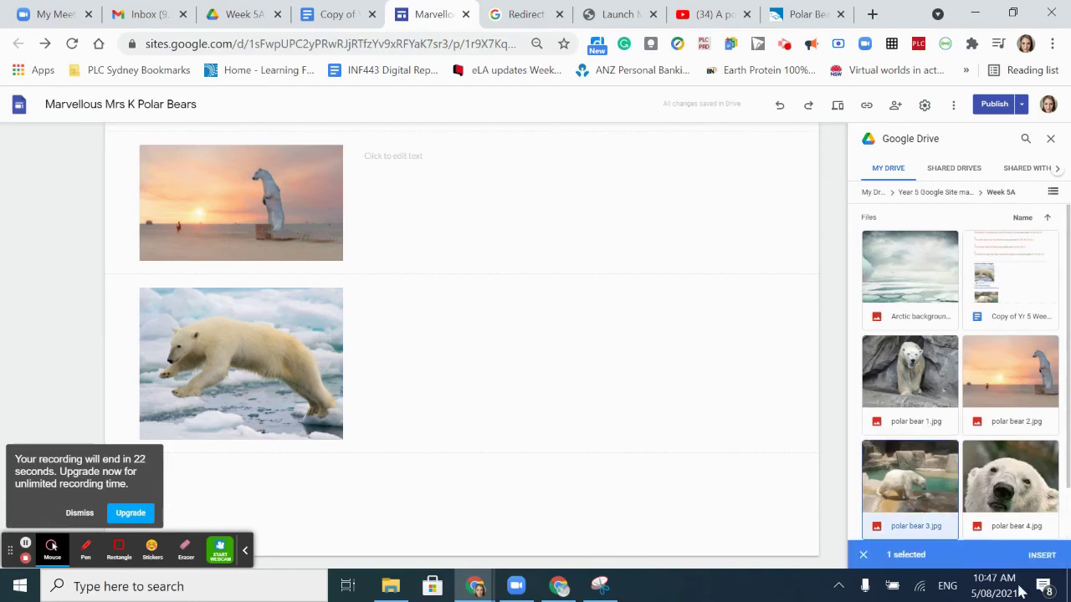
left_click(1040, 556)
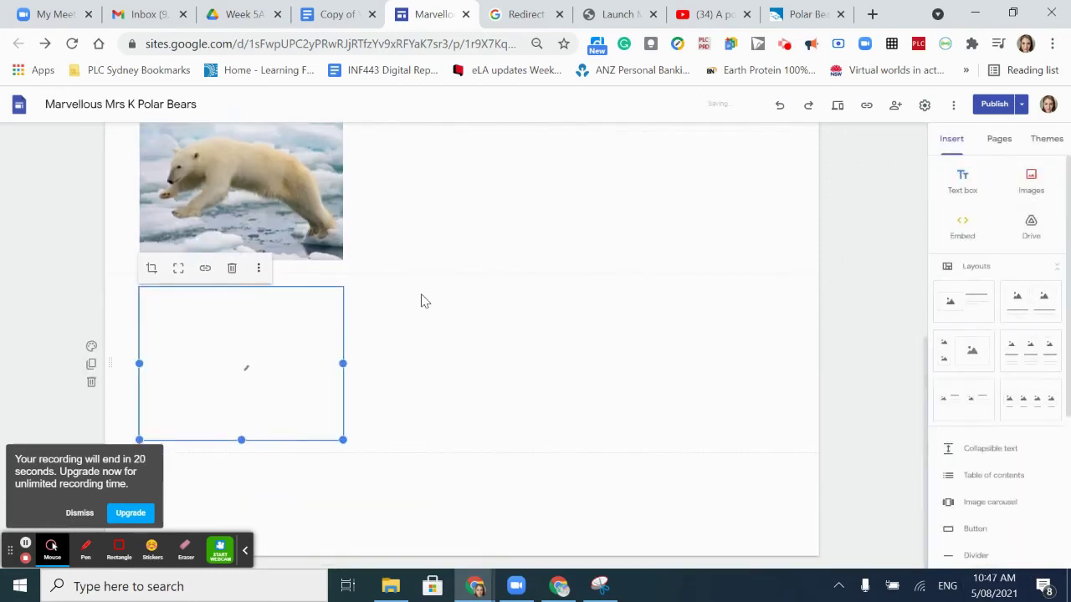
left_click(336, 16)
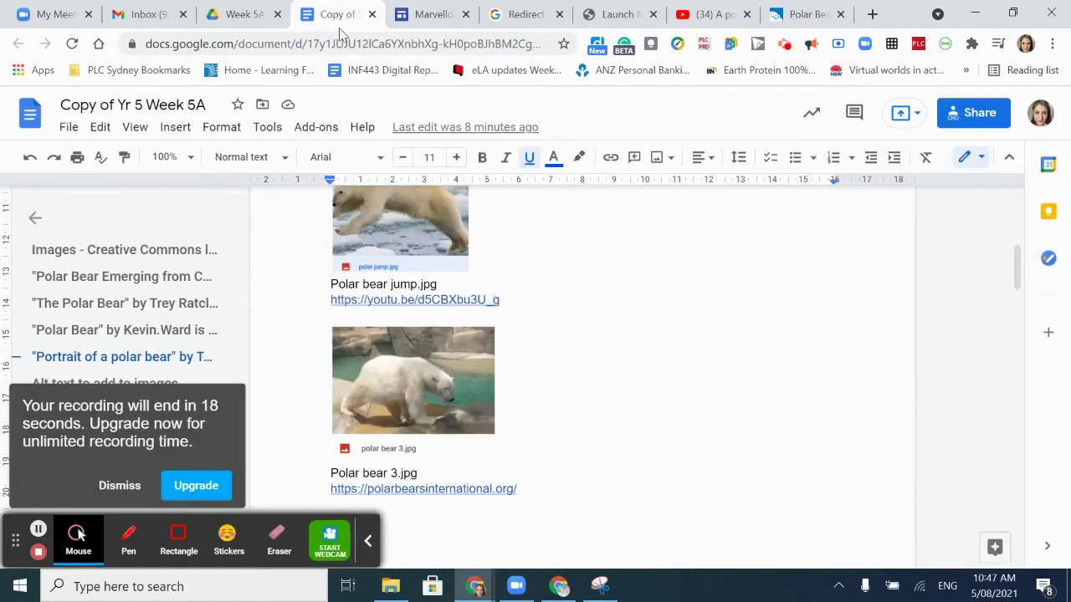
left_click(476, 489)
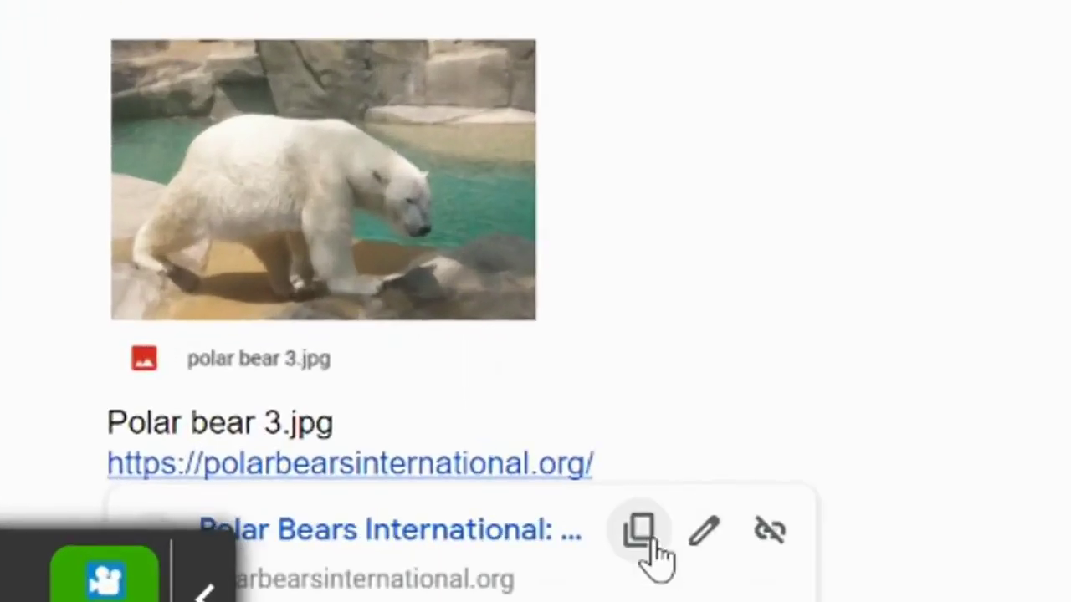
left_click(640, 532)
left_click(421, 15)
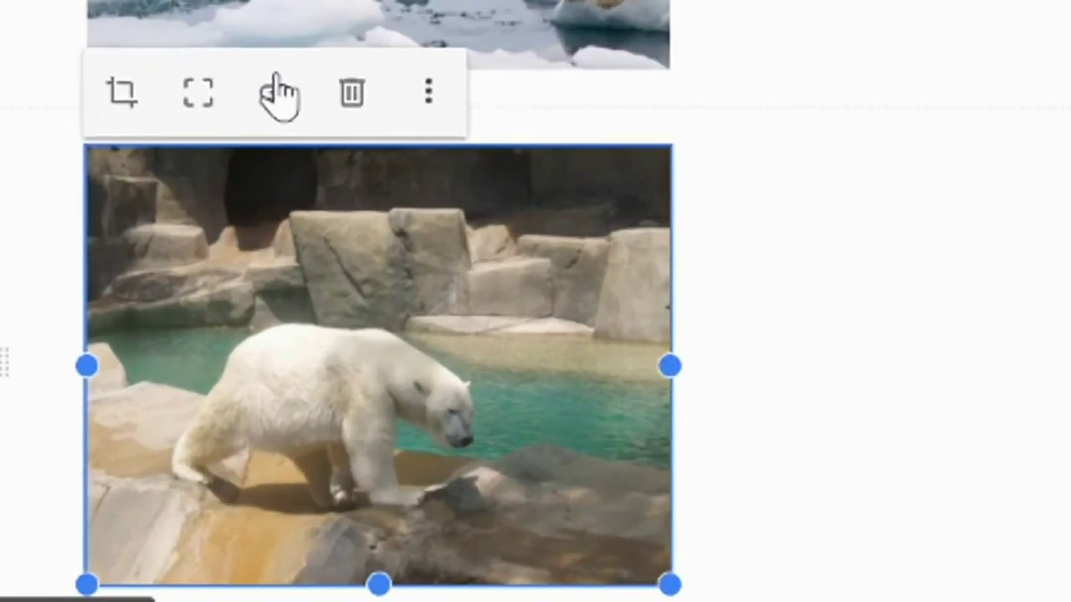
left_click(204, 268)
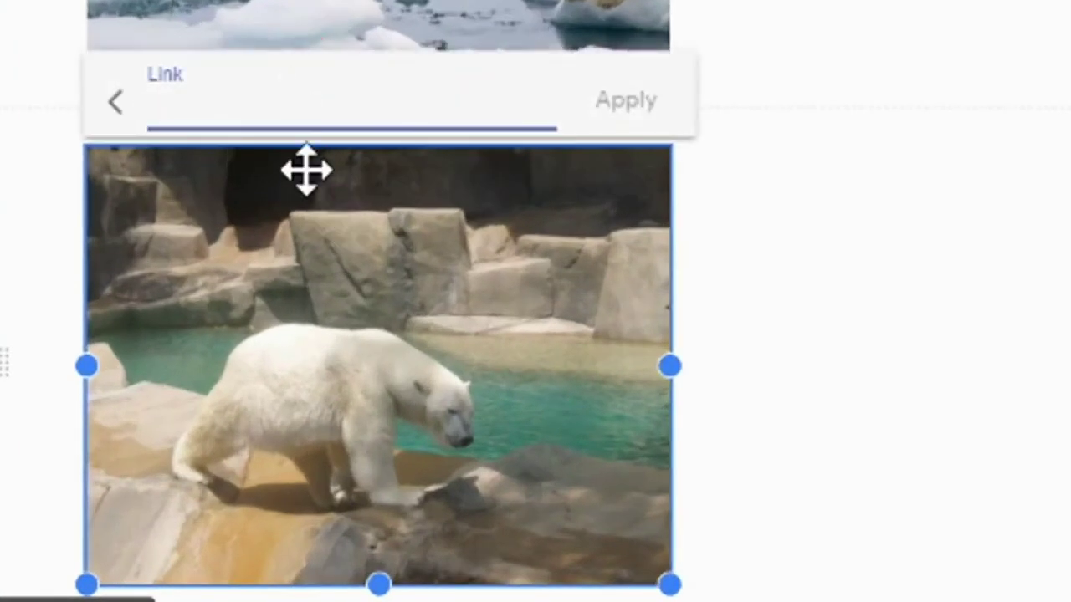
key("ctrl+v")
left_click(633, 99)
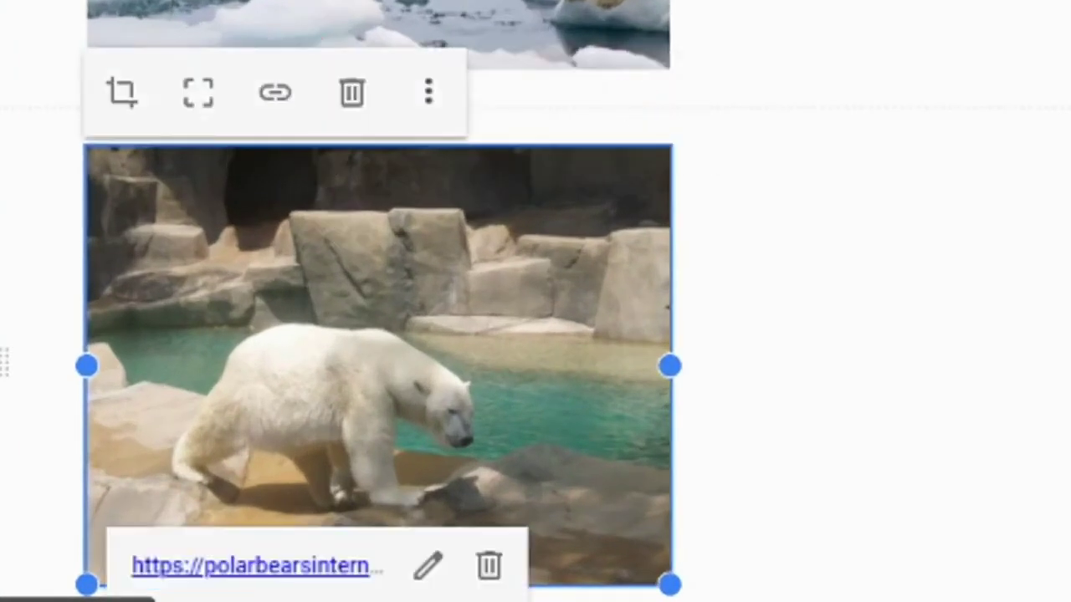